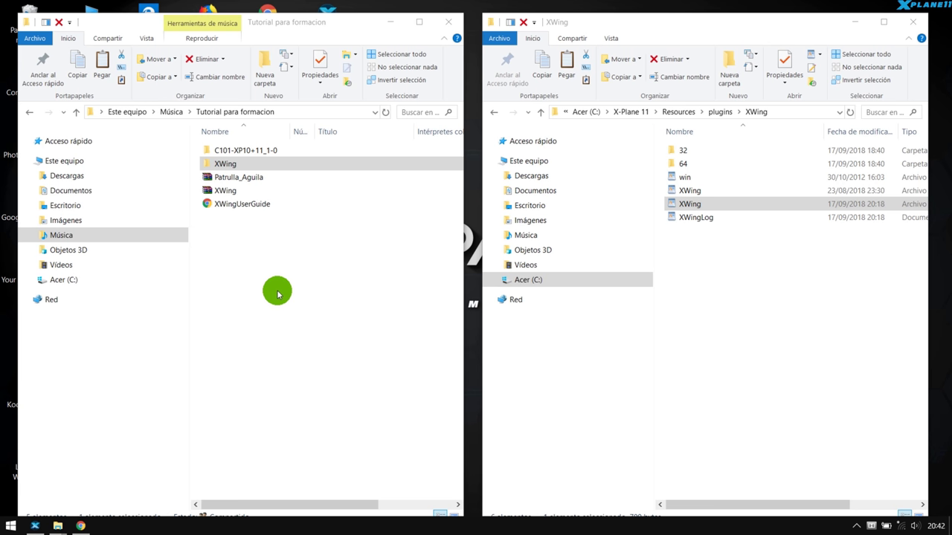
click(224, 164)
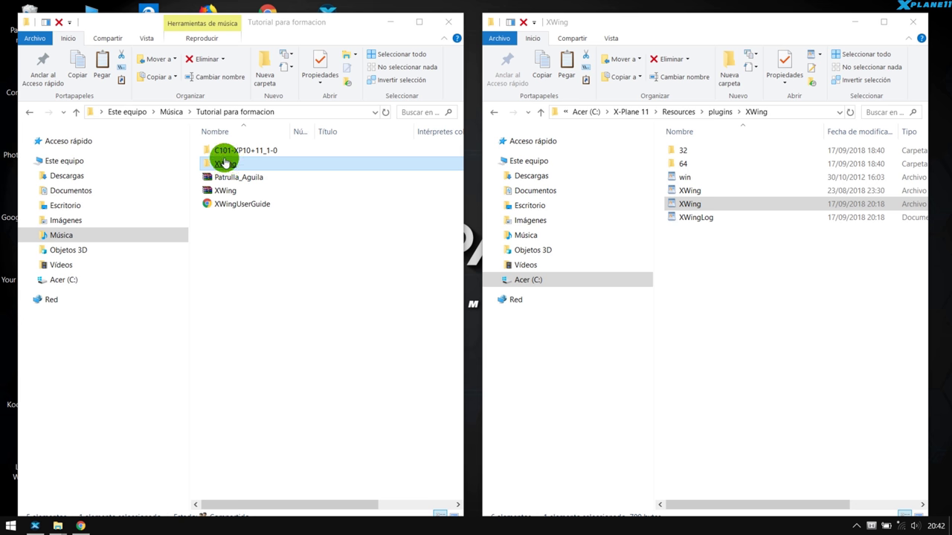
drag(225, 162, 253, 157)
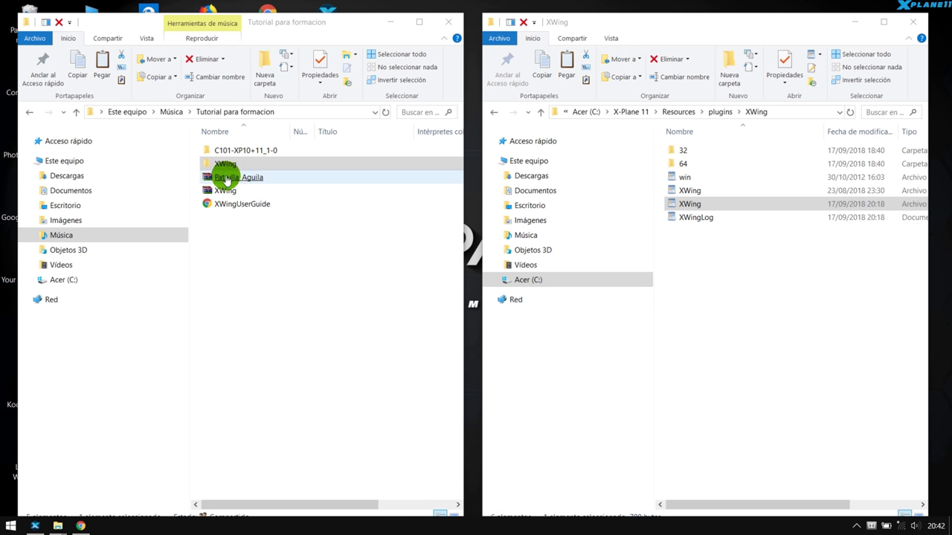
click(226, 180)
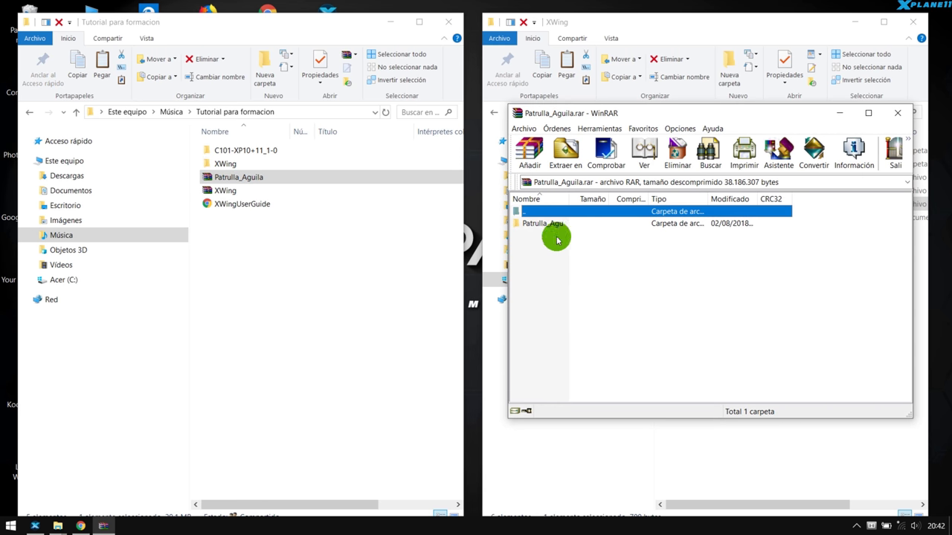
double_click(548, 223)
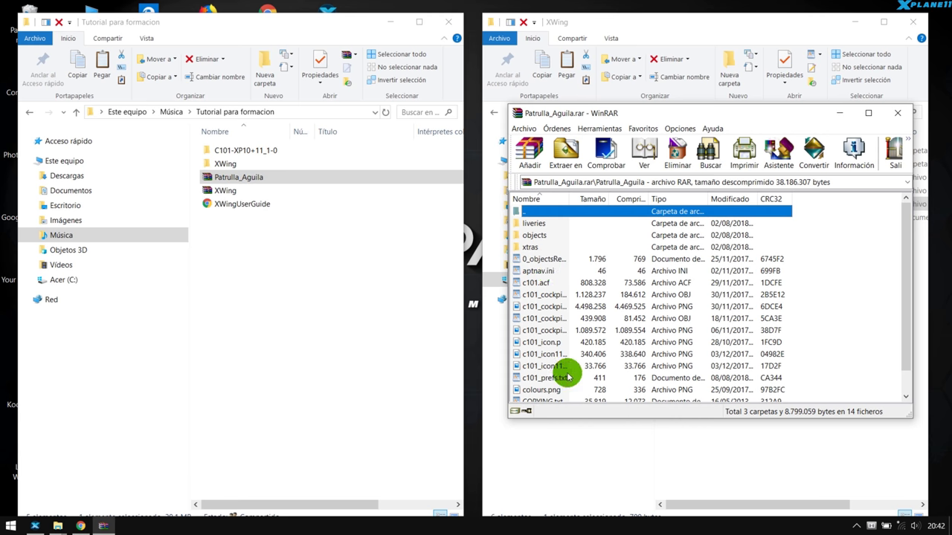
scroll(574, 372, down, 1)
scroll(573, 371, up, 1)
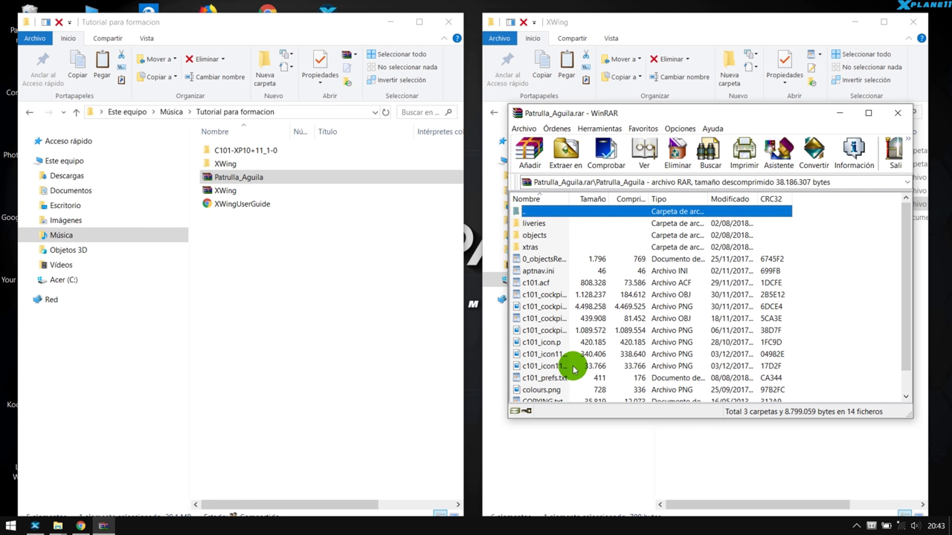
click(897, 113)
Select the XWing folder in the tutorial files and go up to the X-Plane 11 folder
click(265, 288)
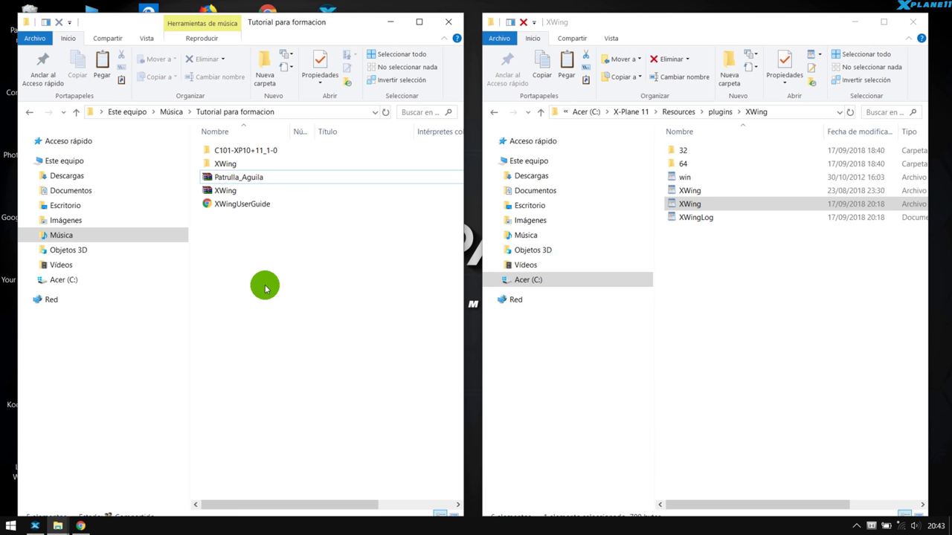
click(235, 168)
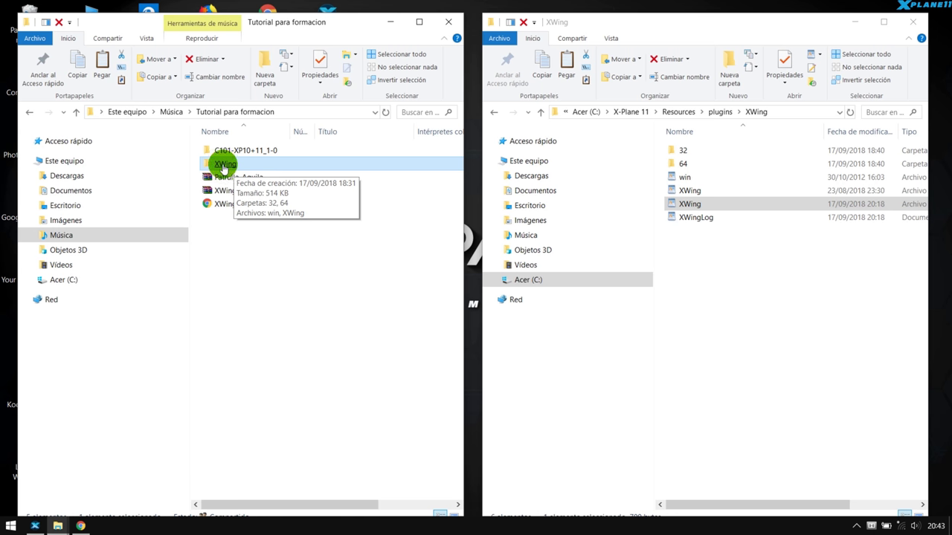
click(624, 115)
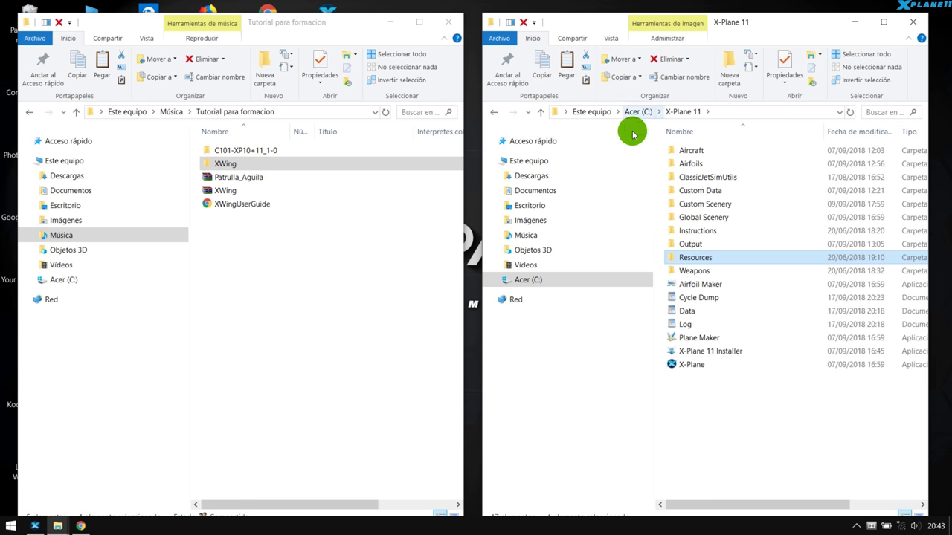
click(690, 165)
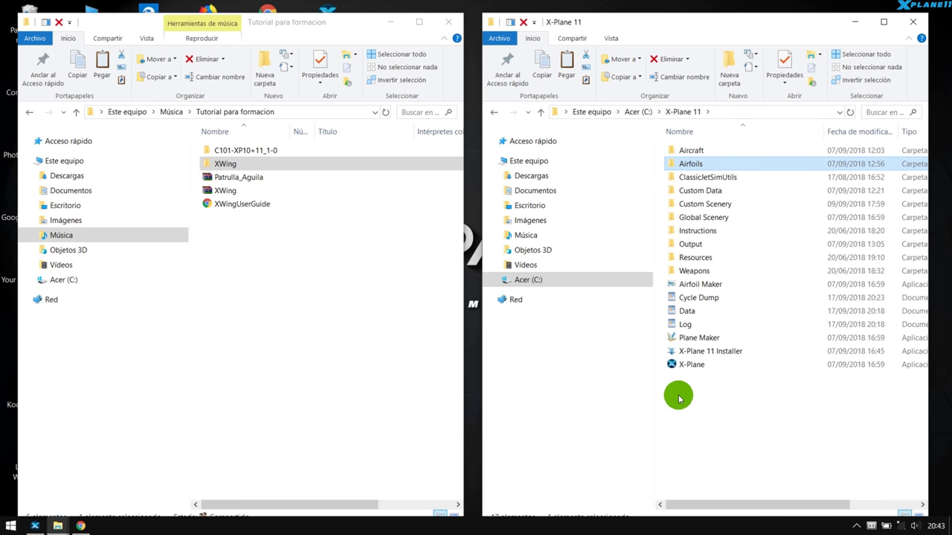
Open Resources > plugins and select the installed XWing plugin folder
click(699, 260)
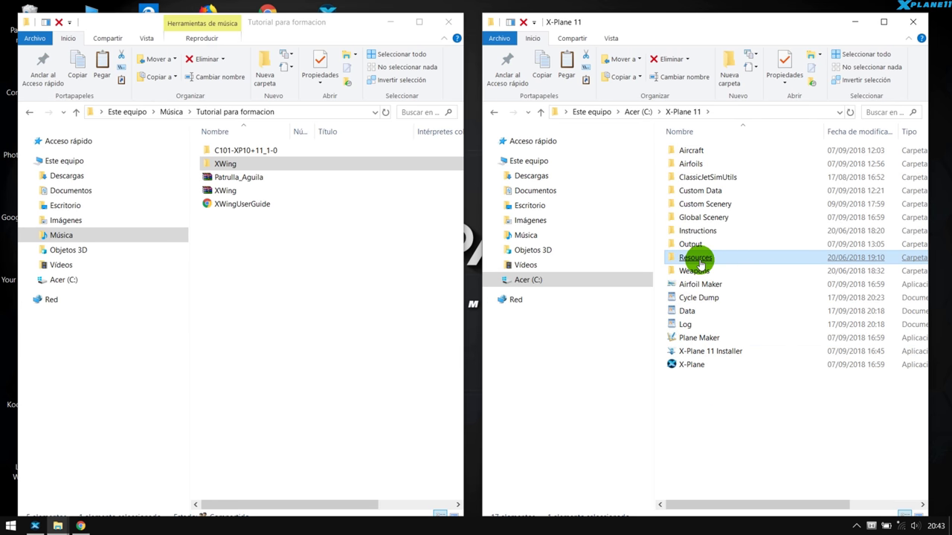
double_click(698, 260)
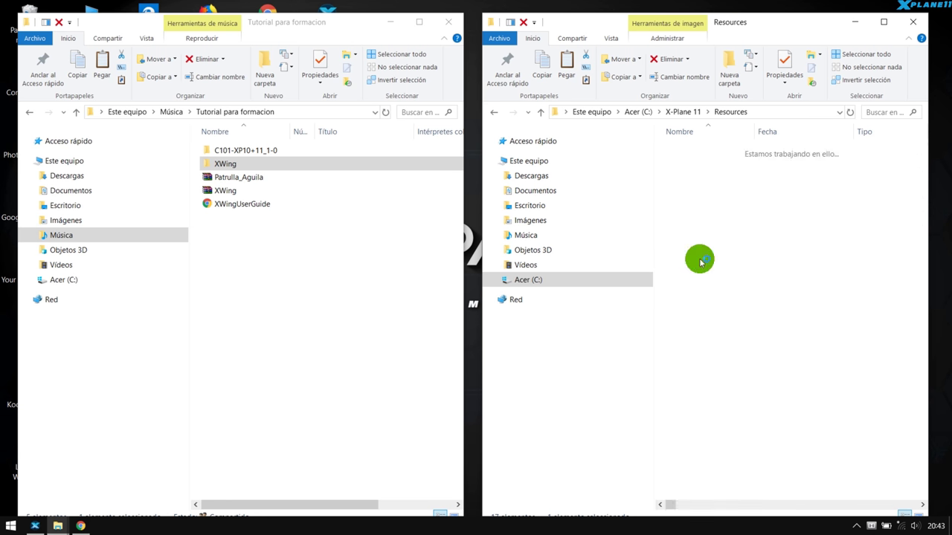
click(723, 313)
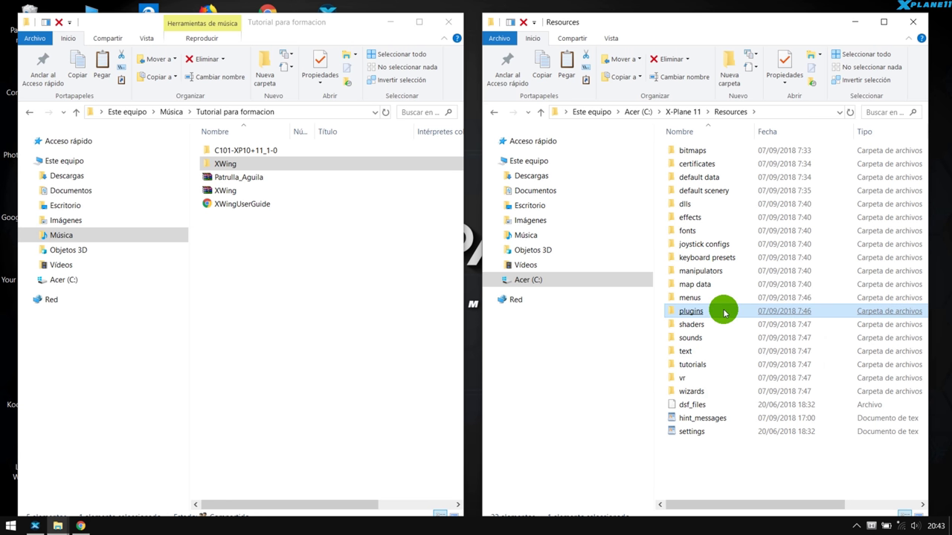
double_click(700, 314)
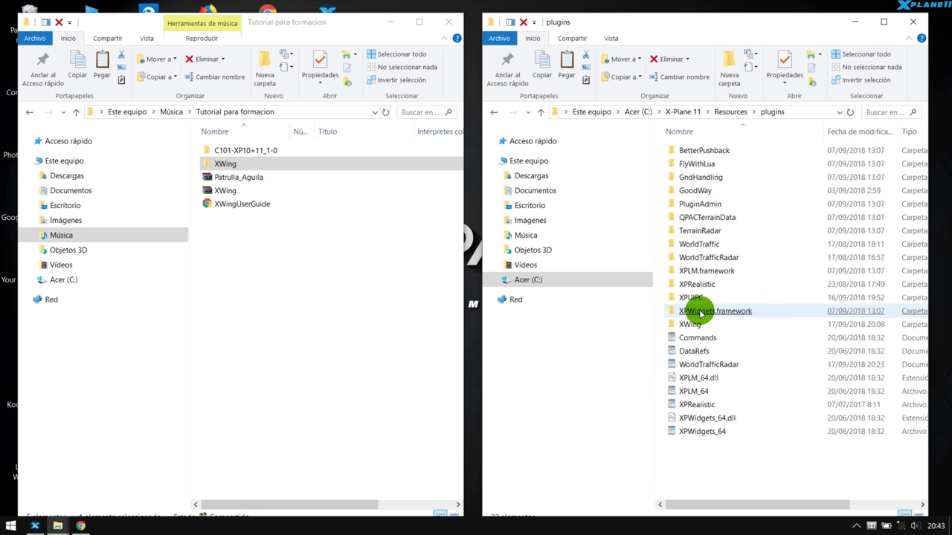
click(714, 151)
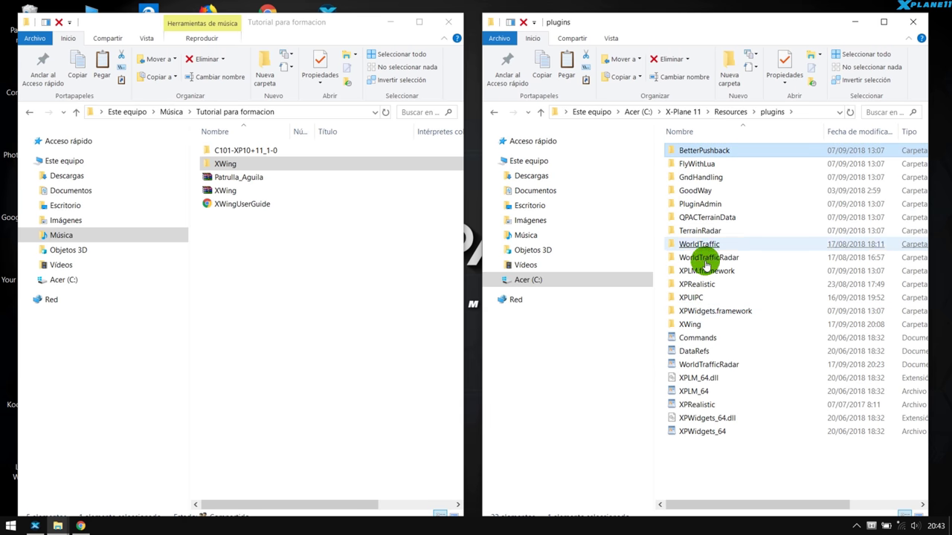
click(689, 325)
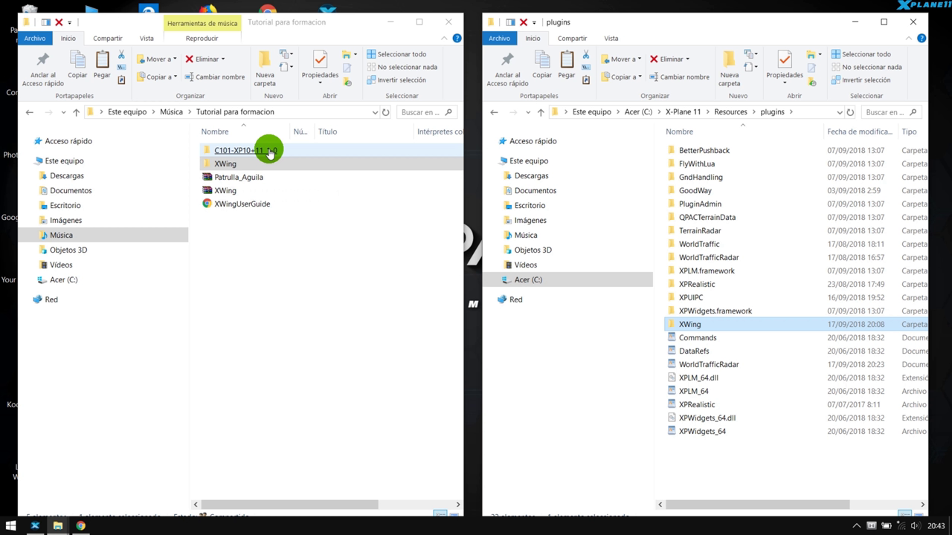
Open X-Plane 11 > Aircraft > Laminar Research and select the C101-Patrulla Aguila folder
click(684, 113)
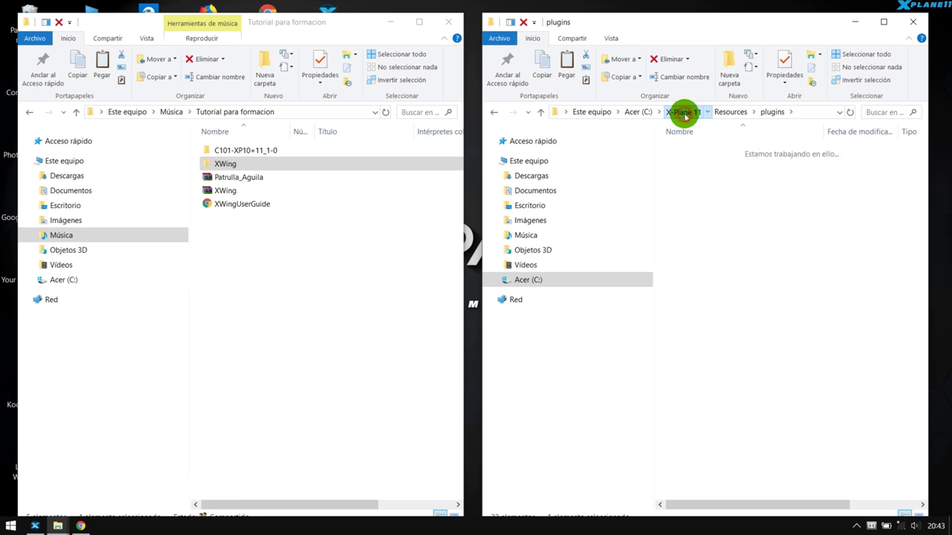
click(685, 151)
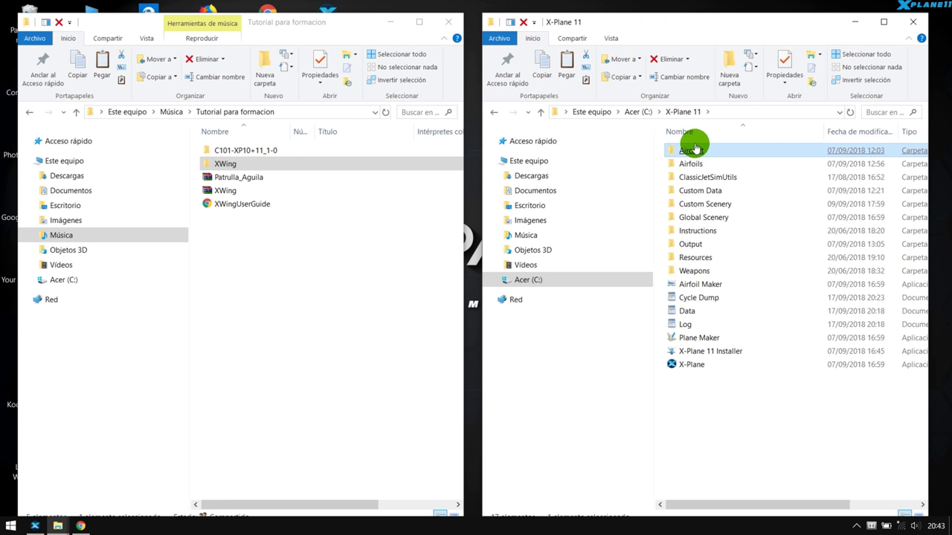
double_click(693, 151)
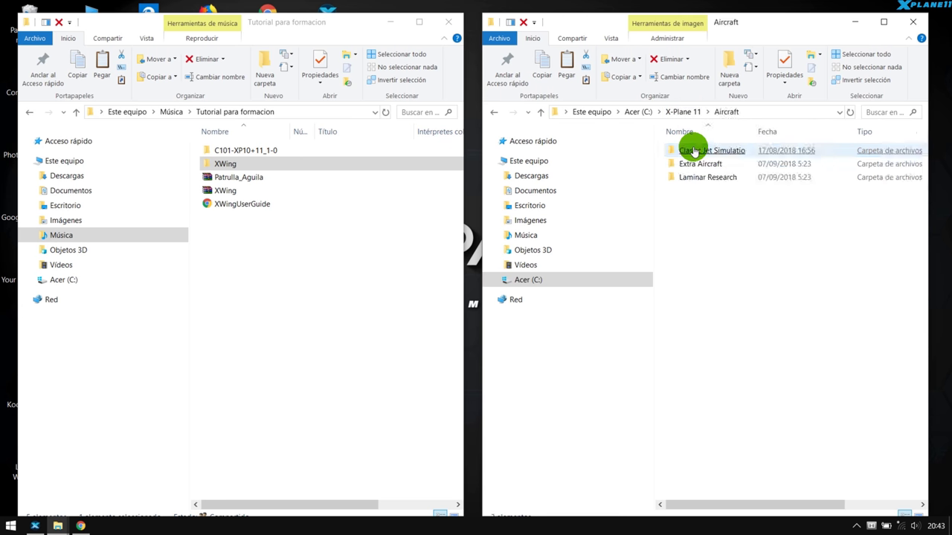
click(683, 178)
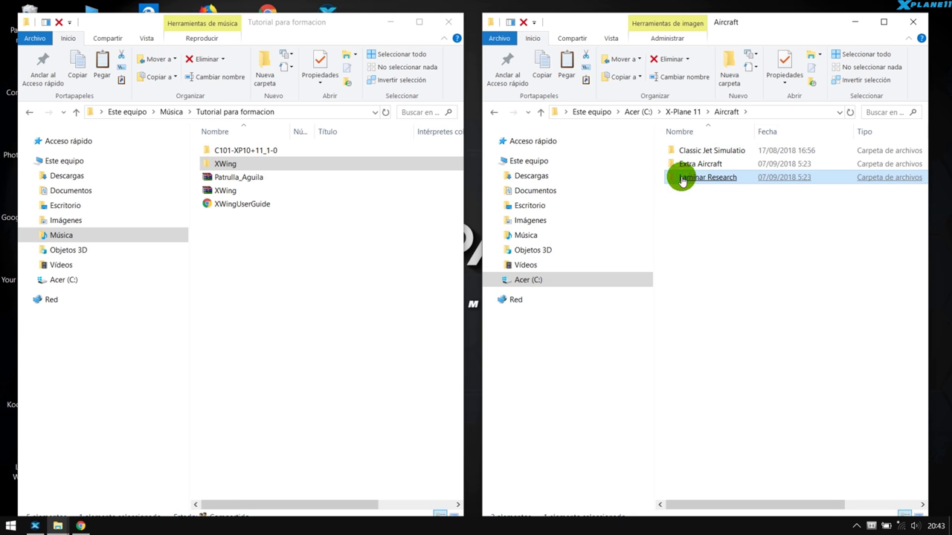
double_click(683, 179)
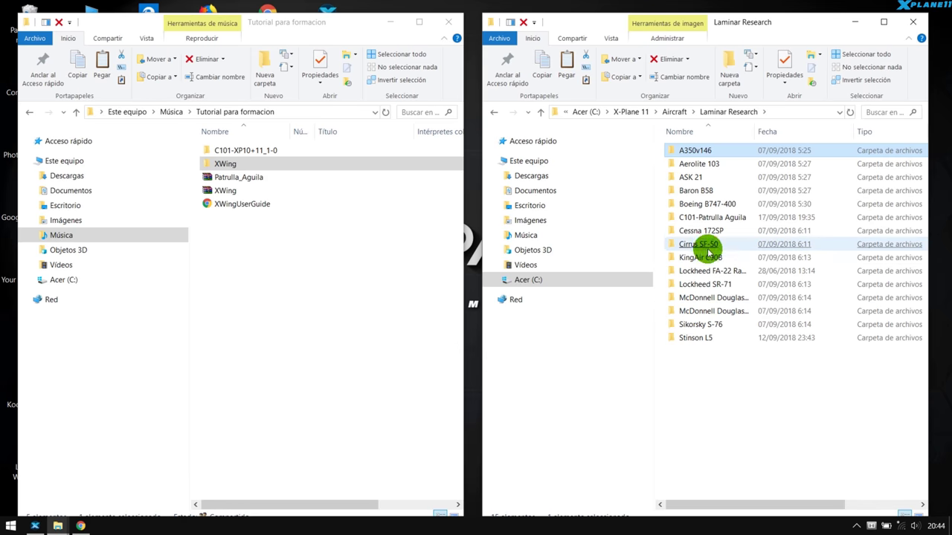
click(720, 219)
mouse_move(713, 217)
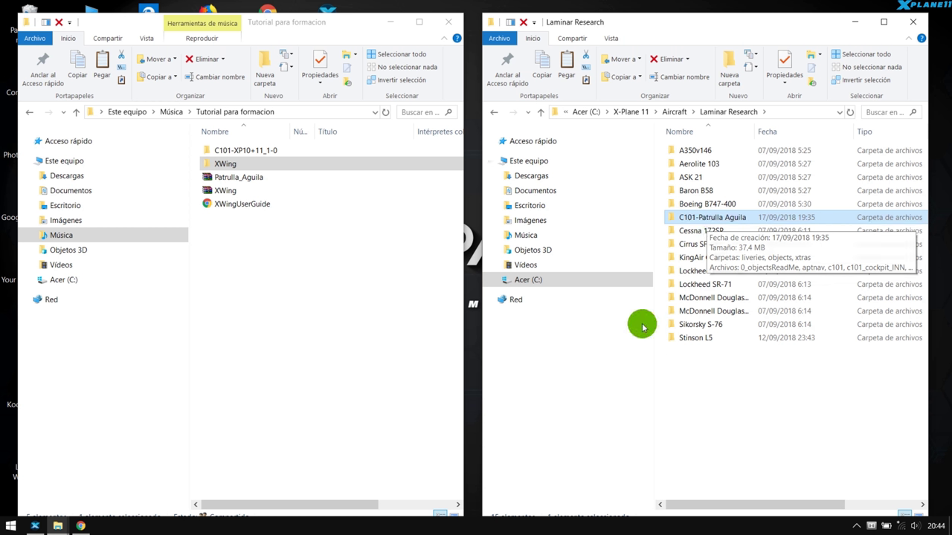
click(222, 162)
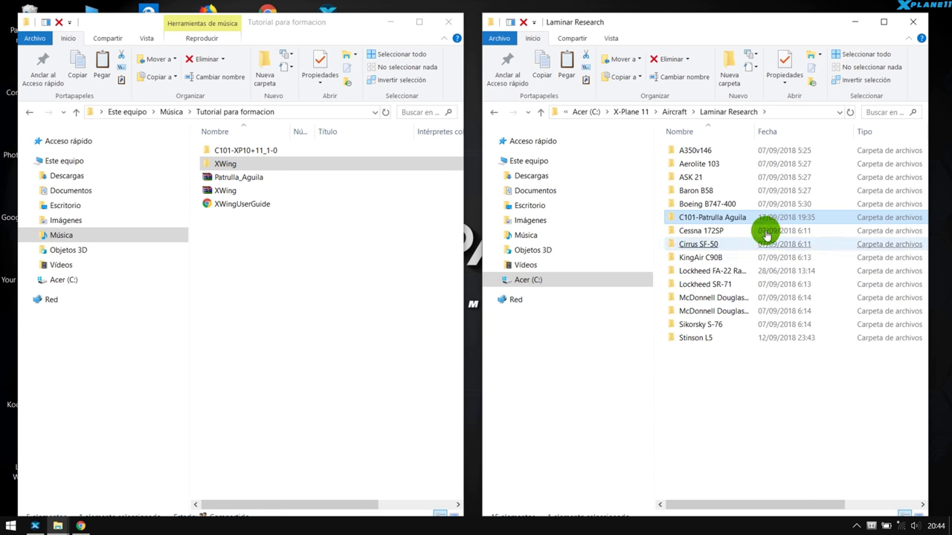
click(724, 221)
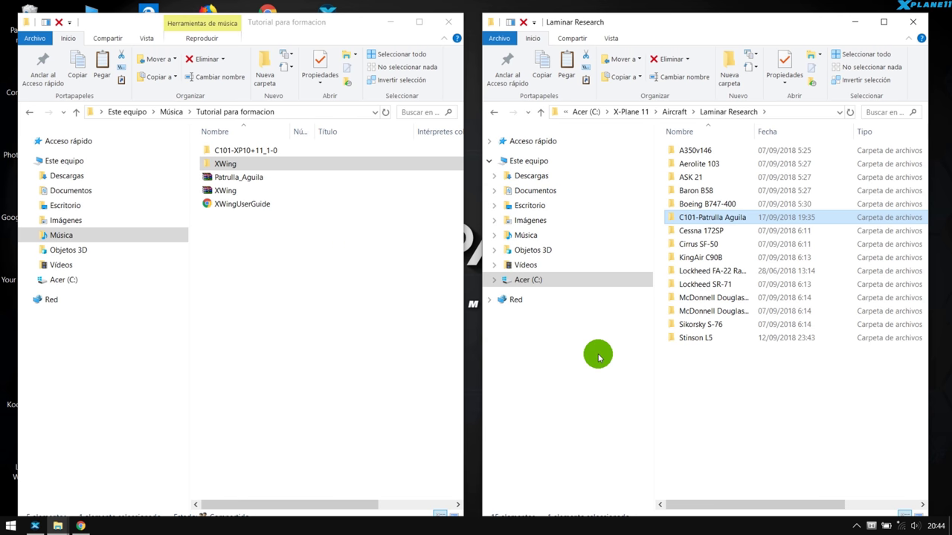
In X-Plane's flight configuration, open the C101-GPL jet's details
mouse_move(35, 526)
click(53, 505)
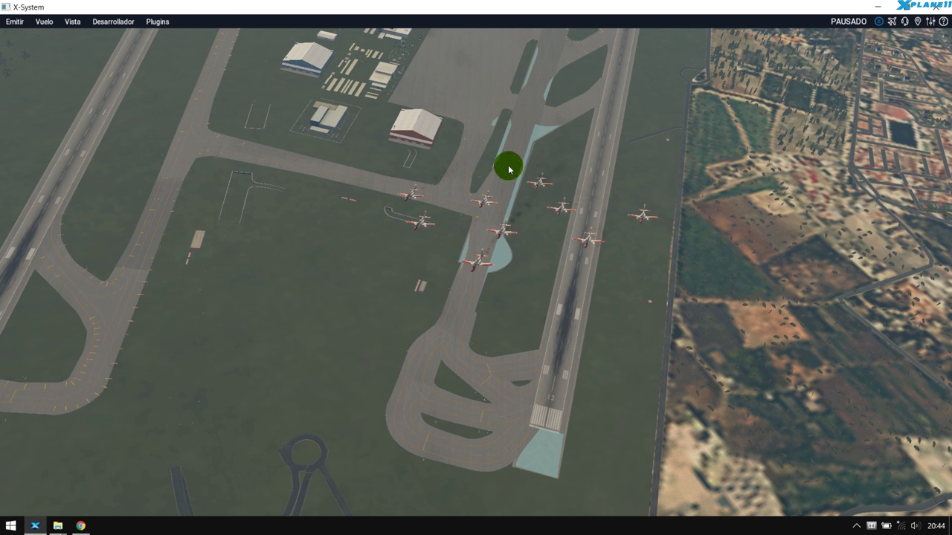
click(890, 23)
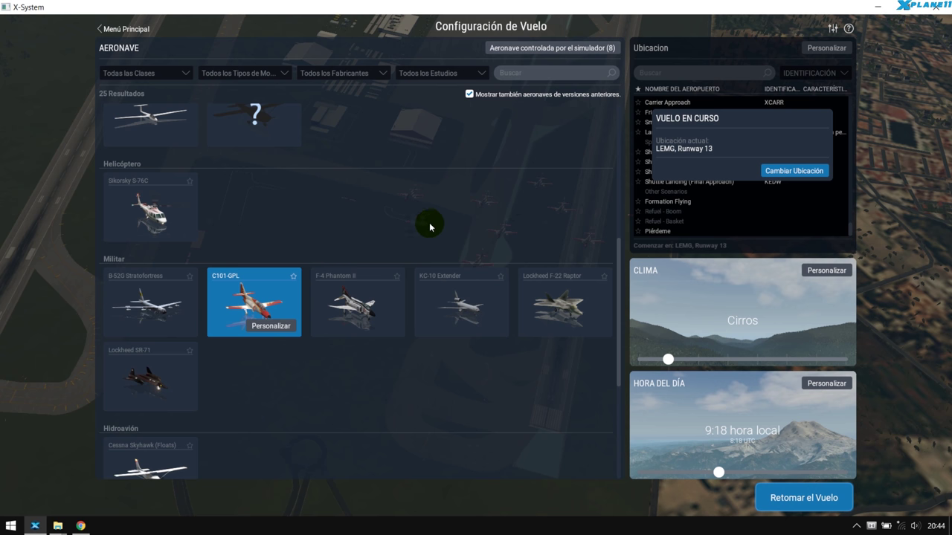
scroll(430, 227, up, 1)
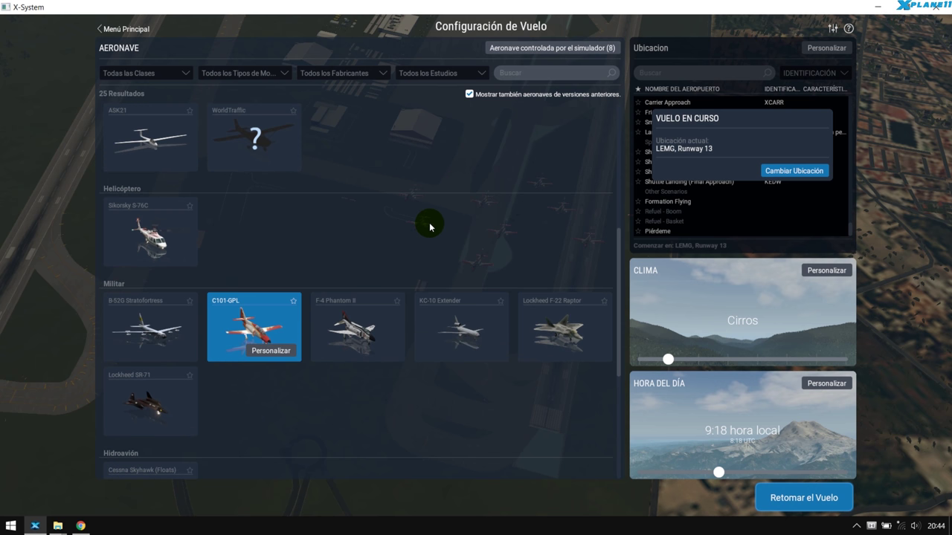
click(270, 352)
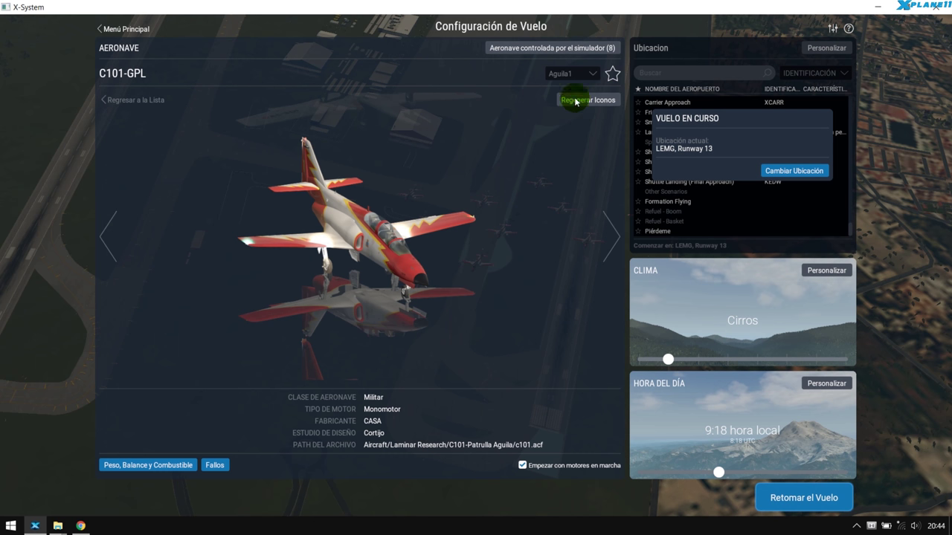
Preview the RJAF_1156, FACH_433 and CAMO liveries, then choose Aguila1
click(594, 77)
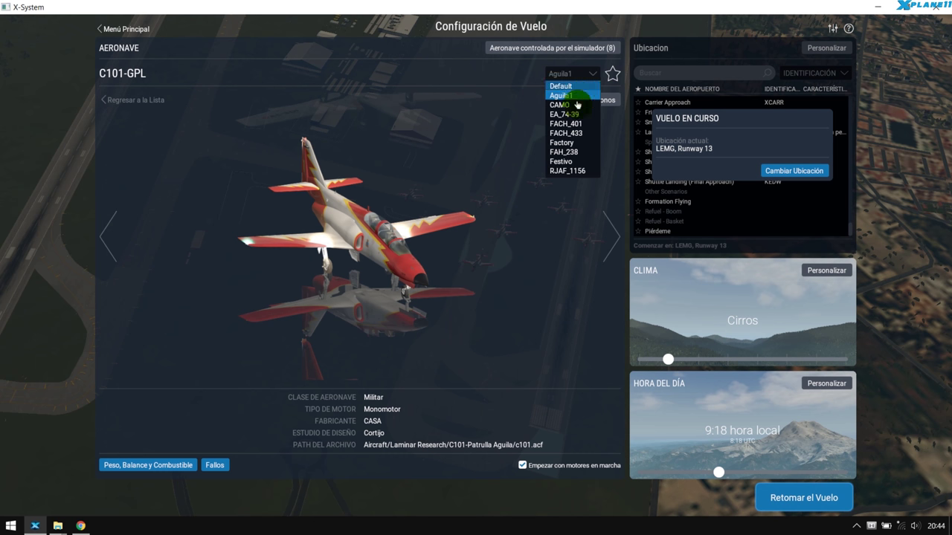
click(562, 172)
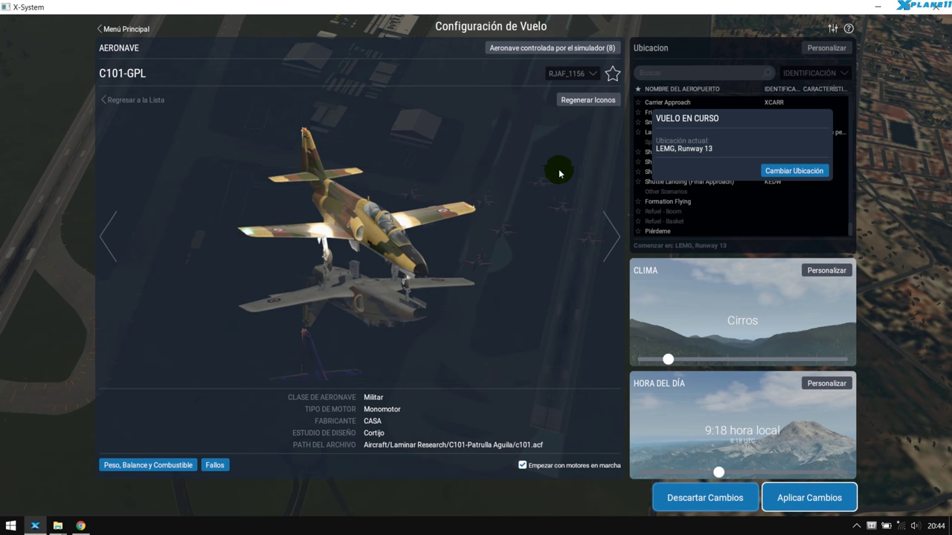
click(592, 77)
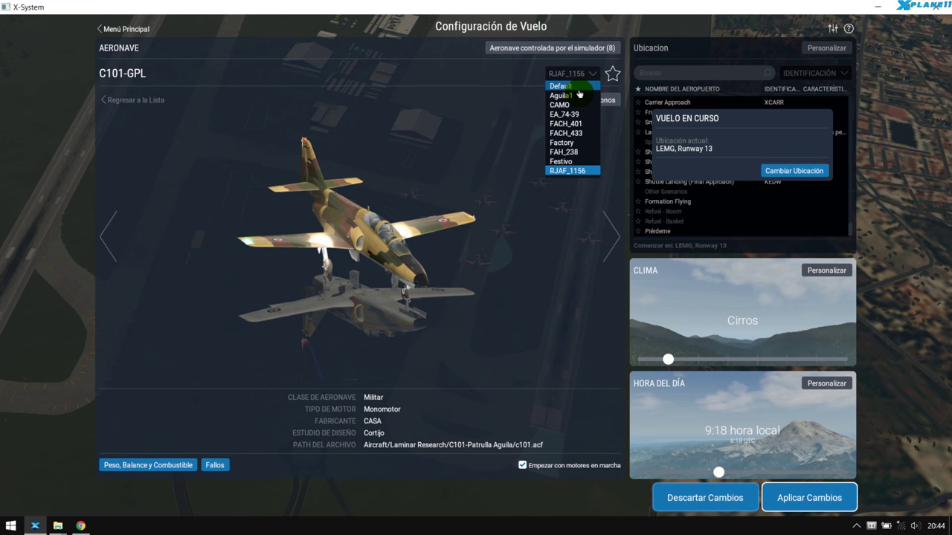
click(577, 104)
click(593, 74)
click(559, 105)
click(593, 77)
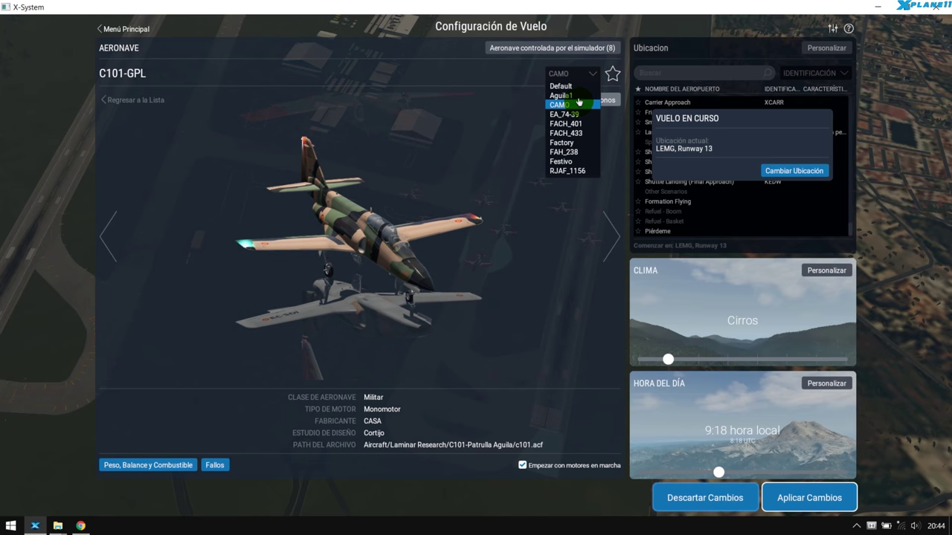
click(578, 96)
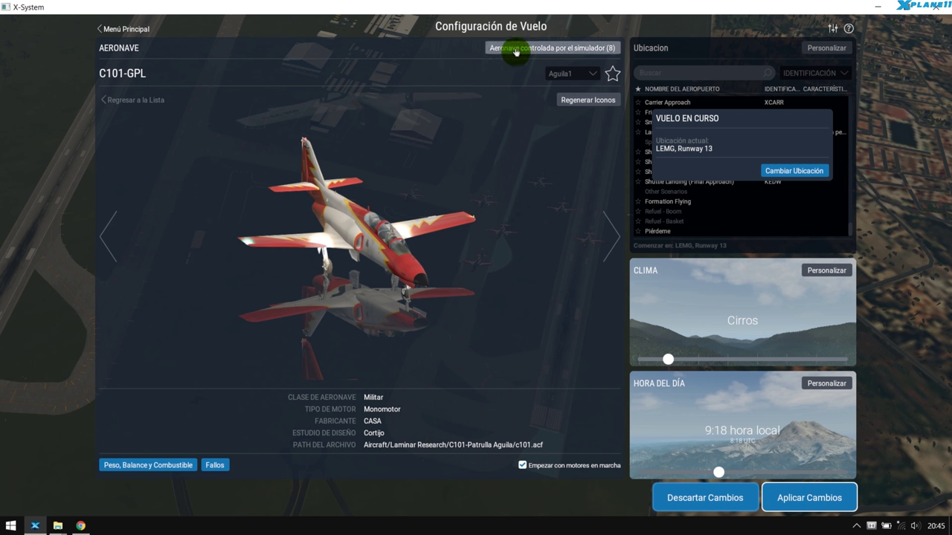
click(582, 48)
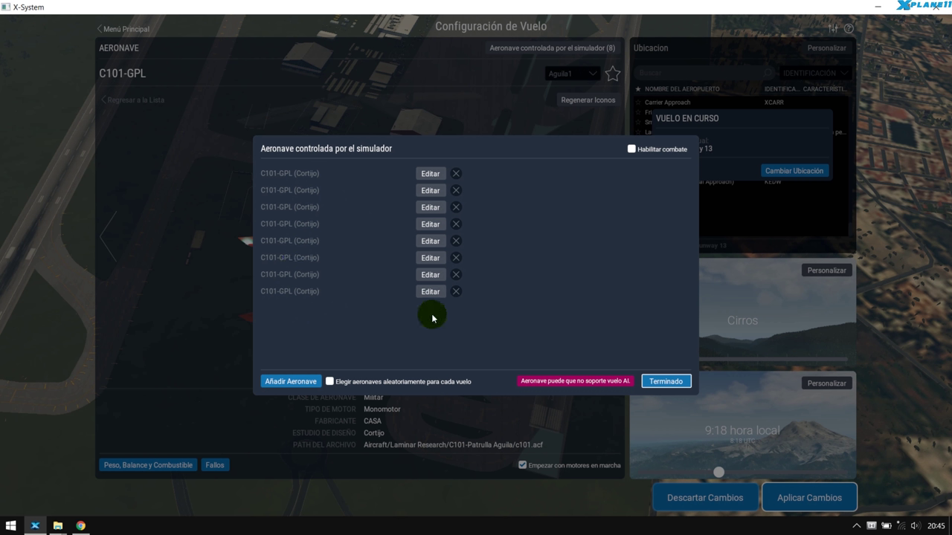
click(276, 382)
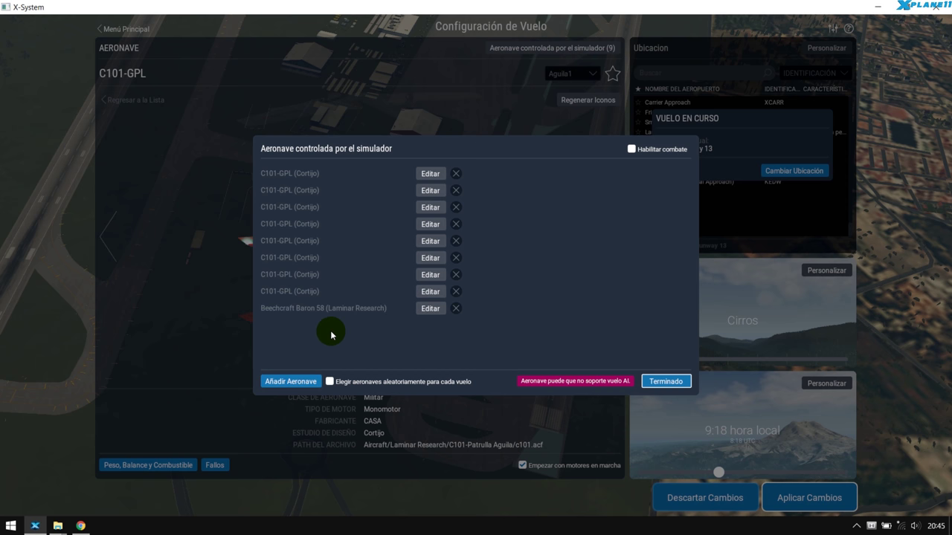
click(428, 308)
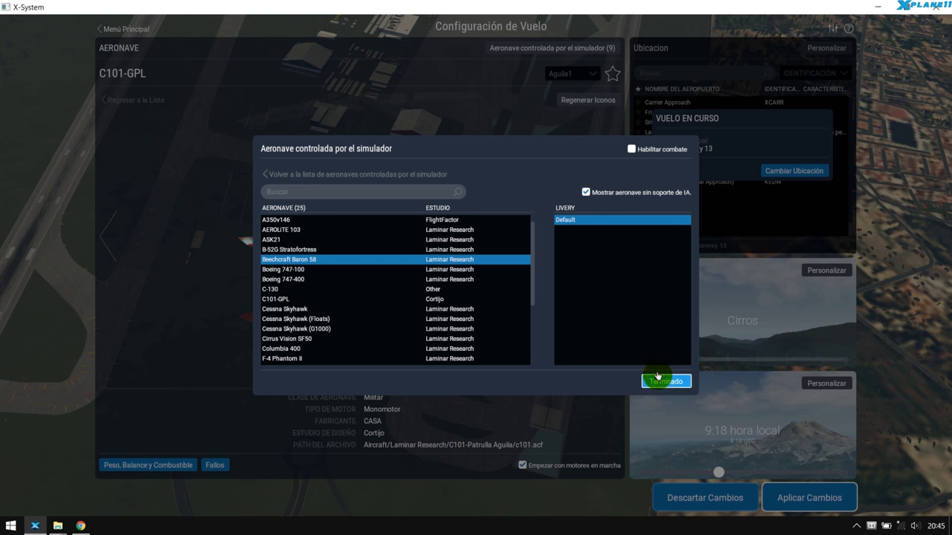
click(656, 376)
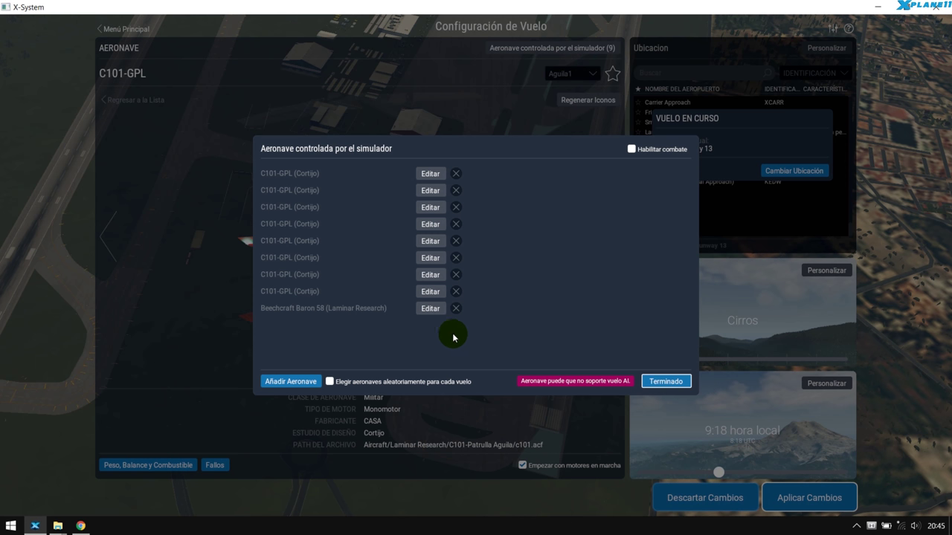
click(454, 308)
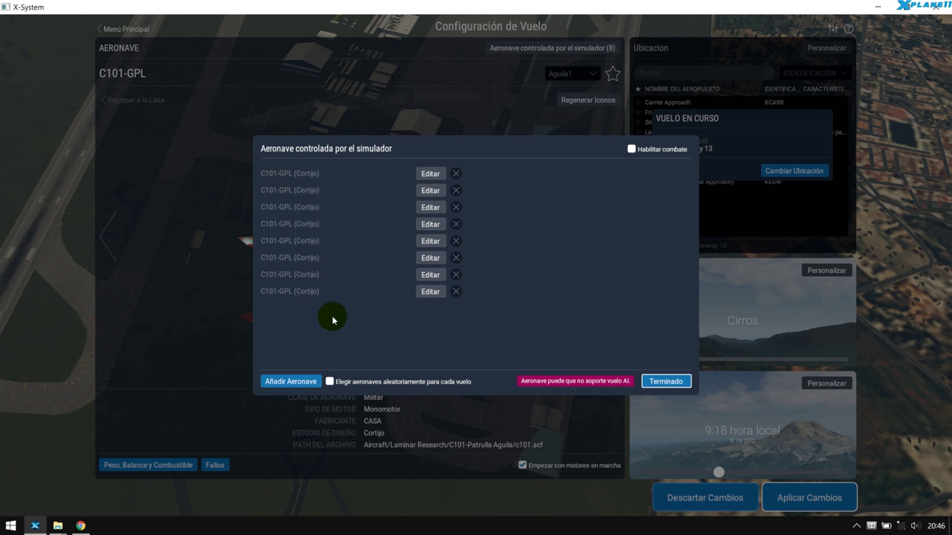
click(665, 383)
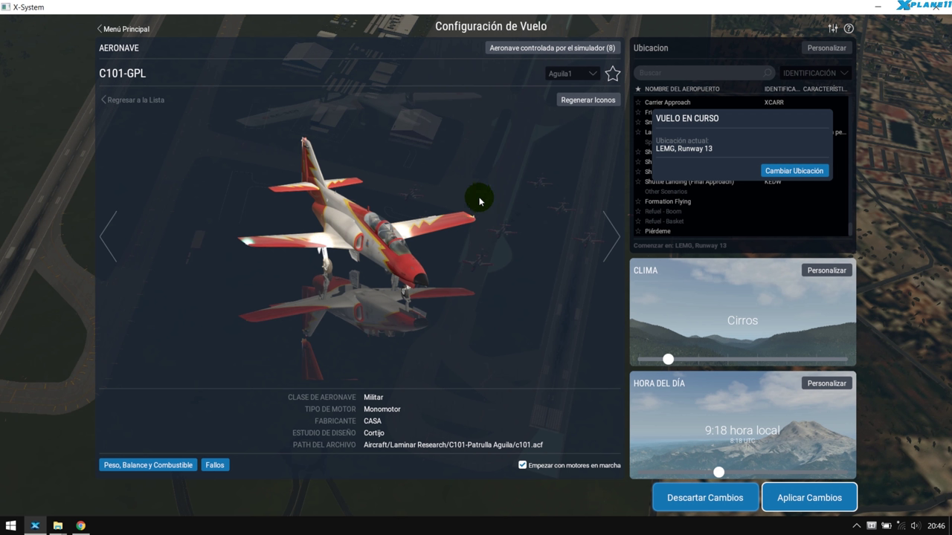
Apply the flight setup to load the C101 jets parked at LEMG
click(796, 504)
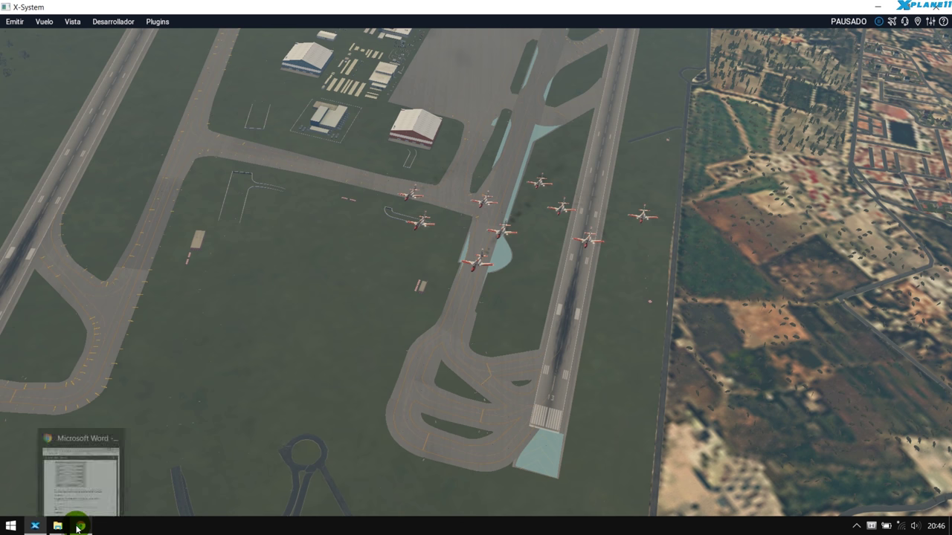
Restore the XWing Plugin User Guide PDF and move its window to the screen's right half
click(78, 526)
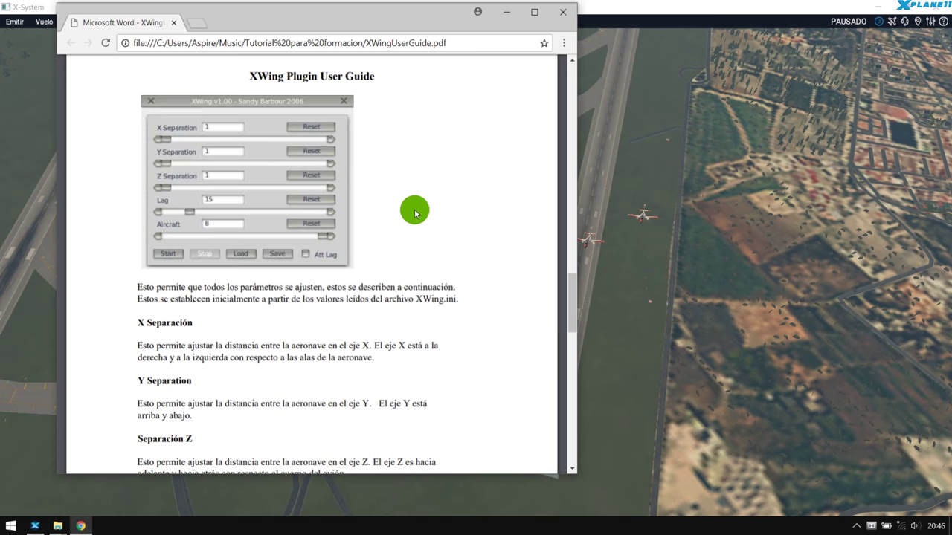
scroll(414, 209, up, 2)
scroll(414, 209, down, 1)
scroll(414, 209, down, 1)
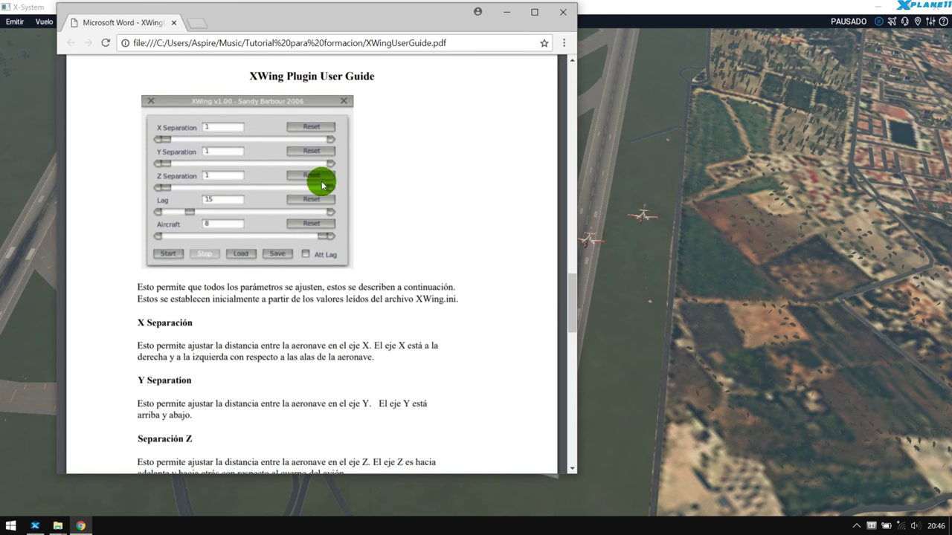
drag(344, 25, 671, 81)
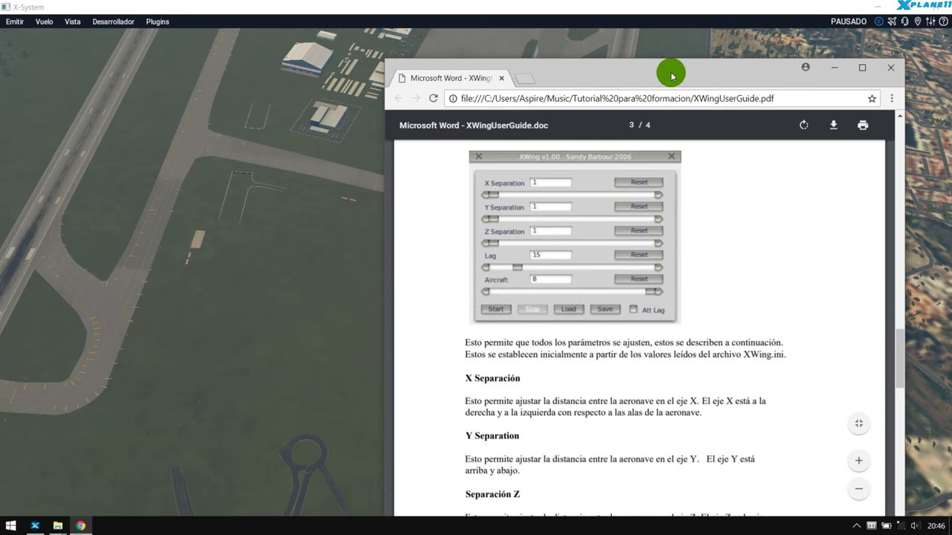
Open the XWing Control Panel to check separations 1, lag 15 and eight aircraft
click(157, 24)
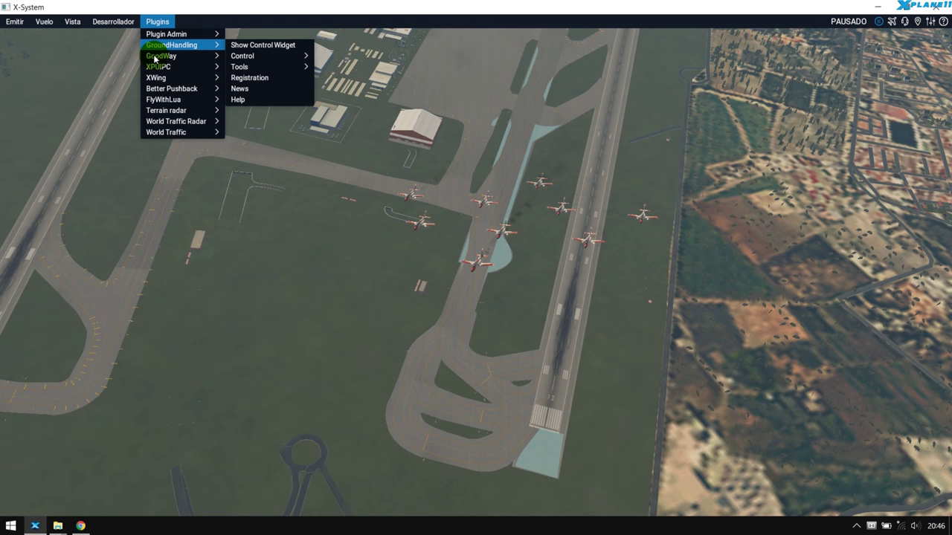
click(151, 79)
click(238, 81)
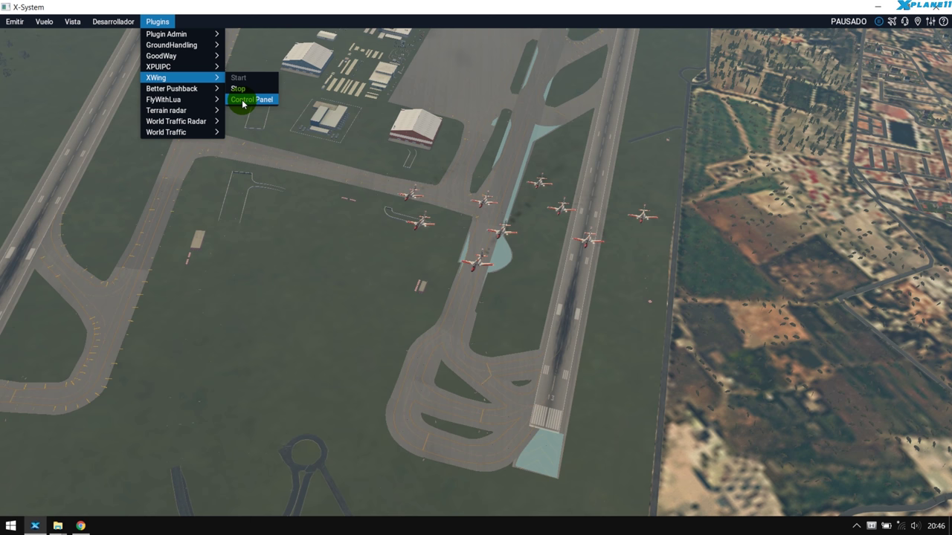
click(243, 102)
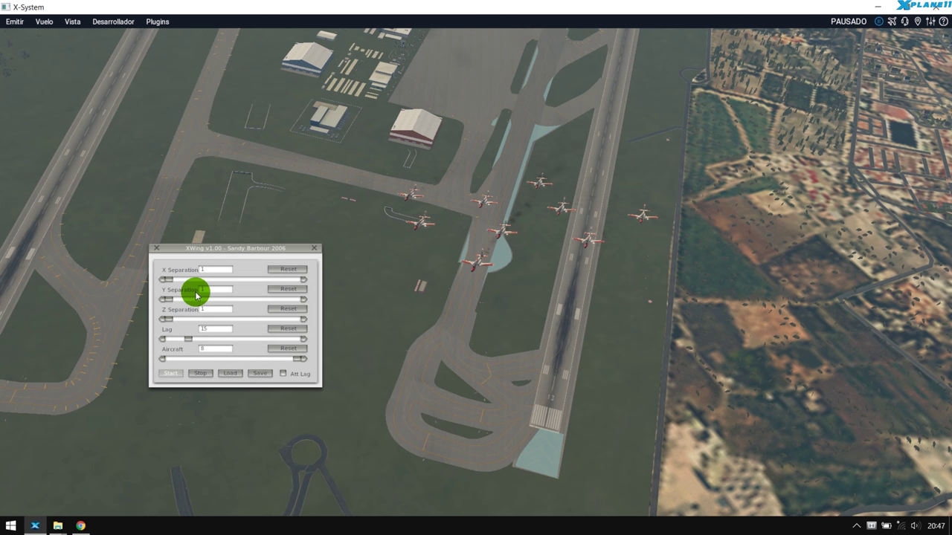
Close the XWing control panel and return to the XWing user guide PDF
click(316, 249)
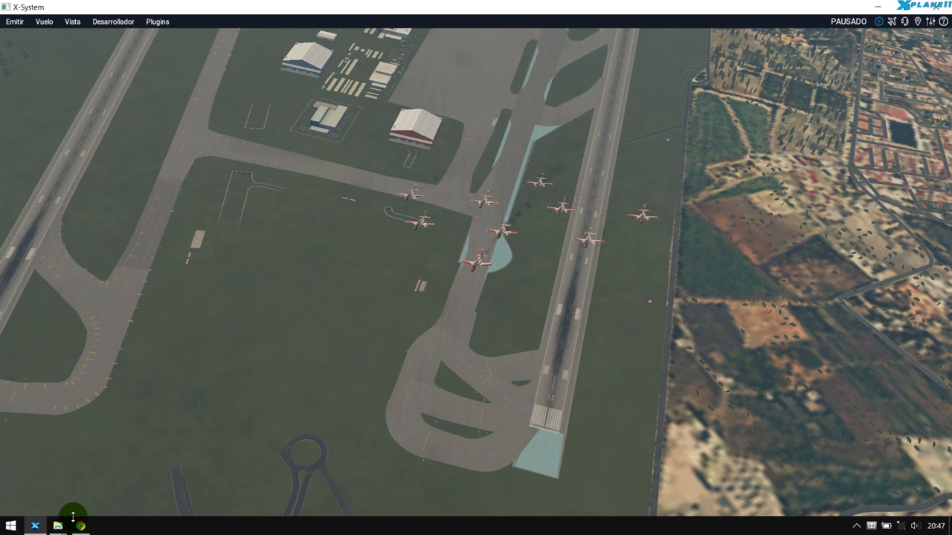
click(79, 526)
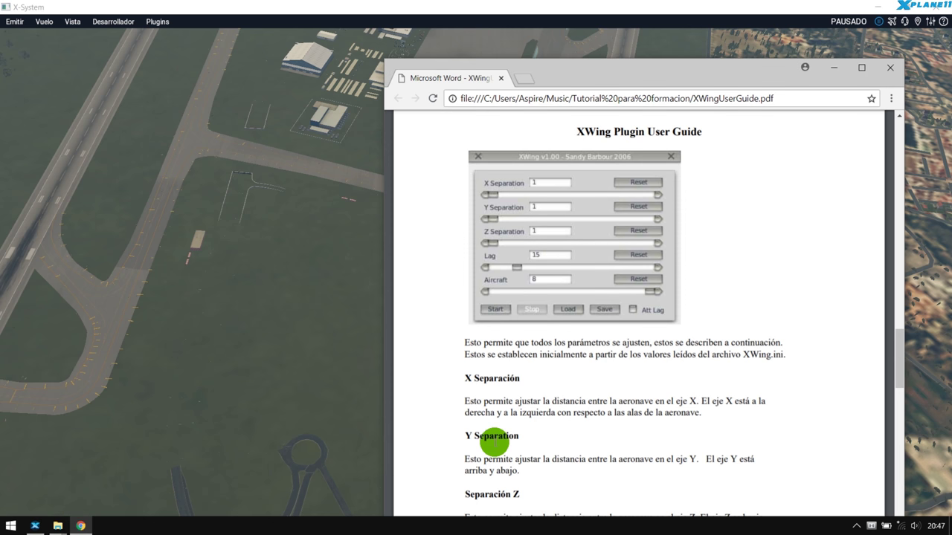
scroll(498, 438, down, 1)
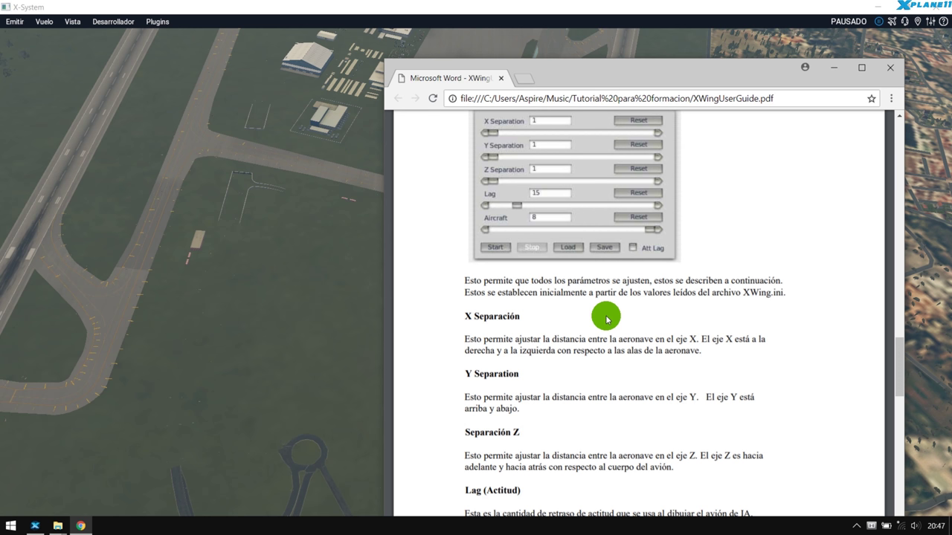
mouse_move(610, 257)
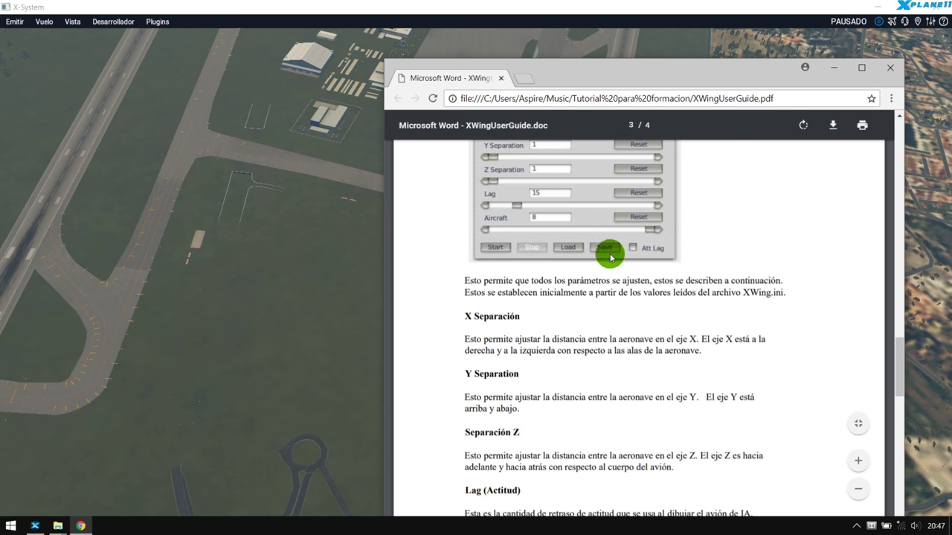
scroll(864, 325, down, 1)
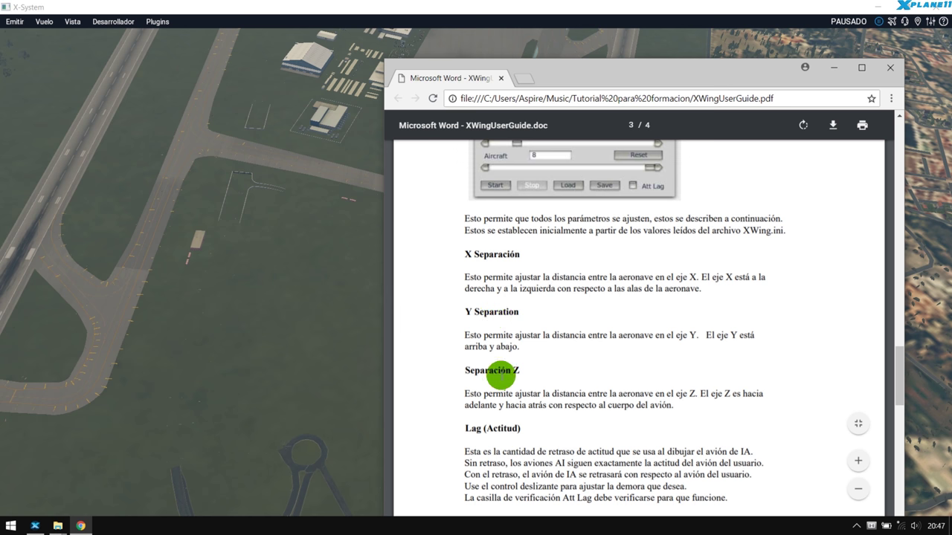
Scroll up and down through the guide's pages, then close the Chrome window
scroll(702, 466, up, 2)
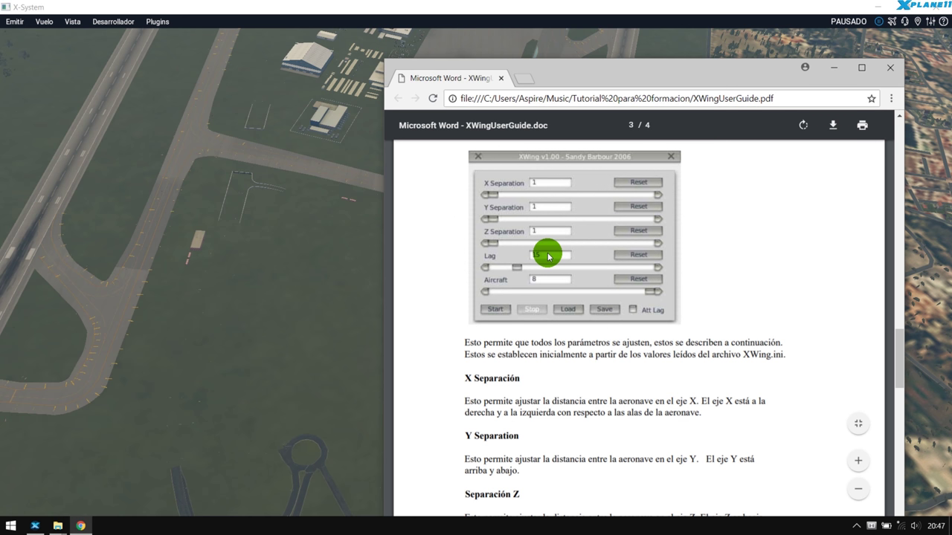
scroll(704, 365, up, 2)
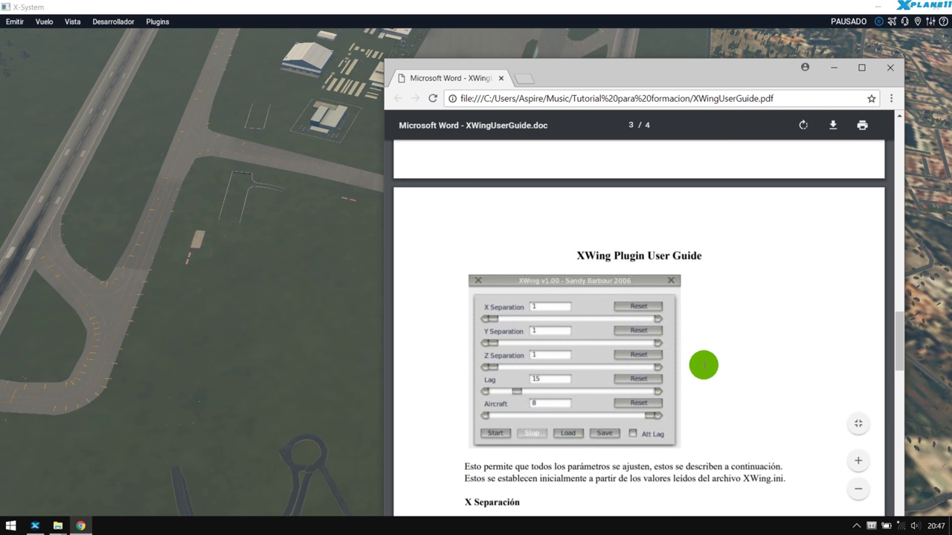
scroll(704, 363, down, 2)
scroll(705, 362, down, 6)
scroll(707, 362, down, 3)
scroll(711, 360, down, 1)
scroll(711, 359, down, 3)
scroll(711, 359, down, 2)
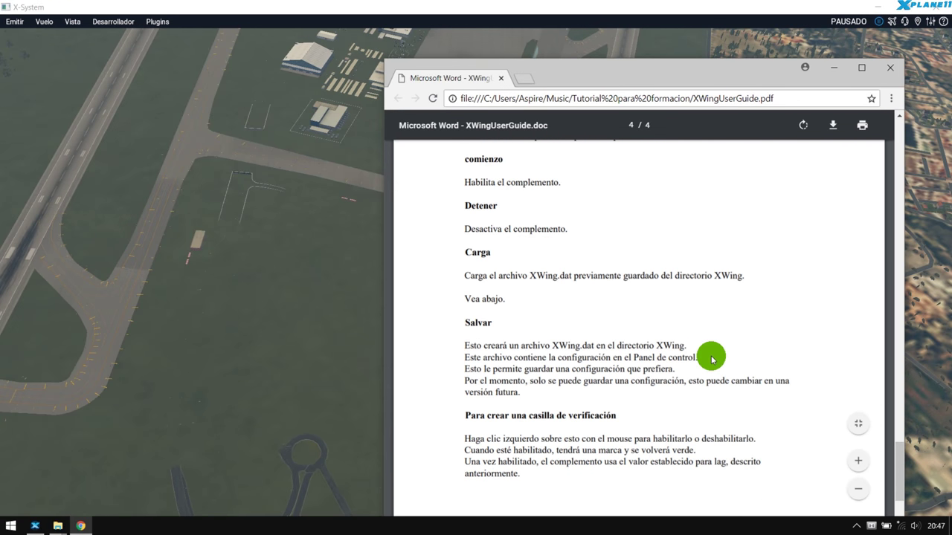
scroll(711, 360, up, 3)
scroll(710, 360, up, 5)
scroll(711, 360, up, 3)
scroll(711, 360, up, 3)
scroll(711, 360, up, 2)
scroll(711, 360, up, 2)
scroll(711, 359, up, 3)
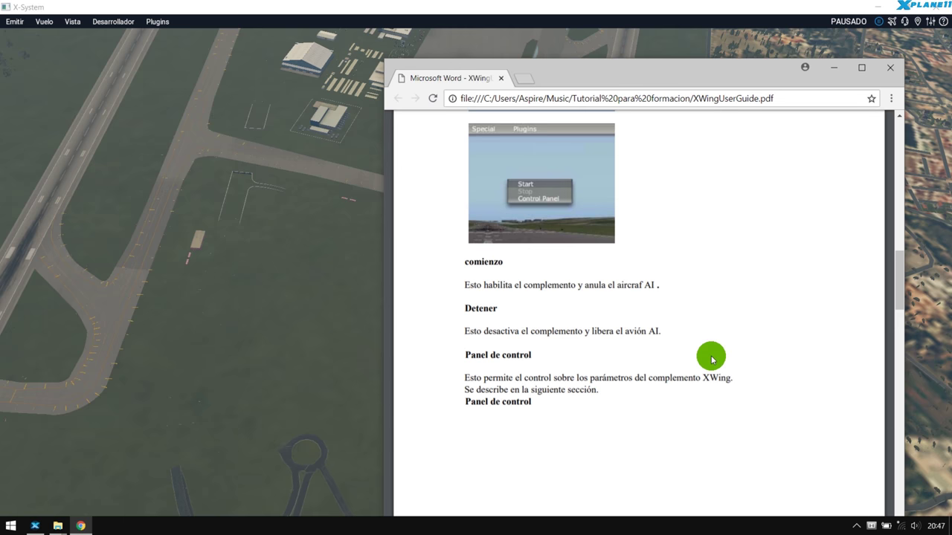
scroll(711, 360, up, 3)
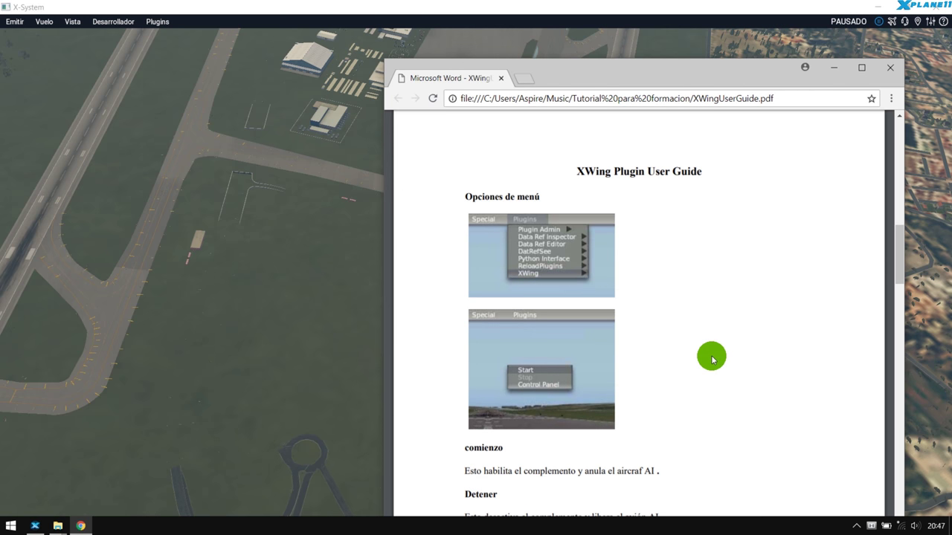
scroll(711, 360, up, 1)
scroll(711, 360, up, 1)
scroll(710, 360, up, 4)
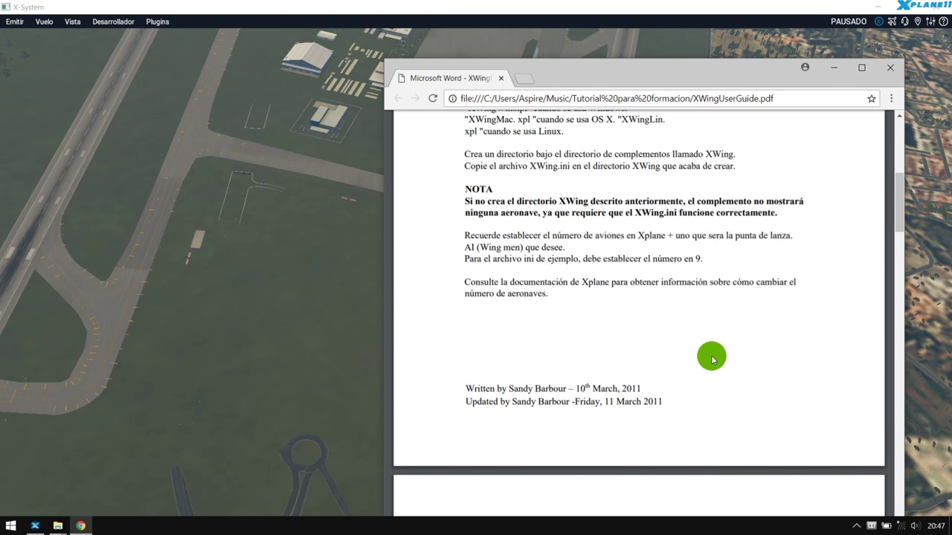
scroll(711, 360, up, 3)
scroll(711, 360, up, 2)
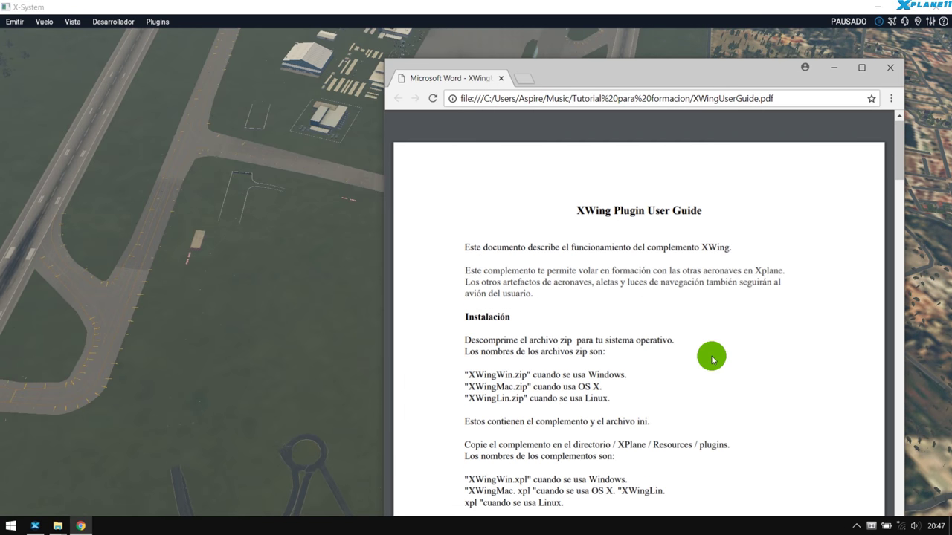
scroll(711, 360, down, 3)
scroll(711, 360, down, 2)
scroll(711, 360, down, 3)
scroll(711, 360, down, 4)
scroll(711, 363, down, 5)
scroll(711, 363, down, 3)
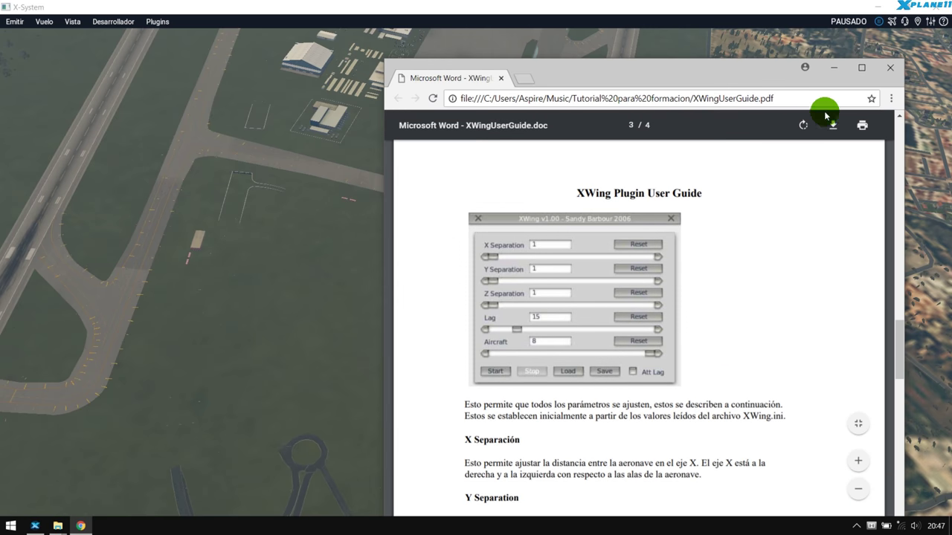
click(886, 70)
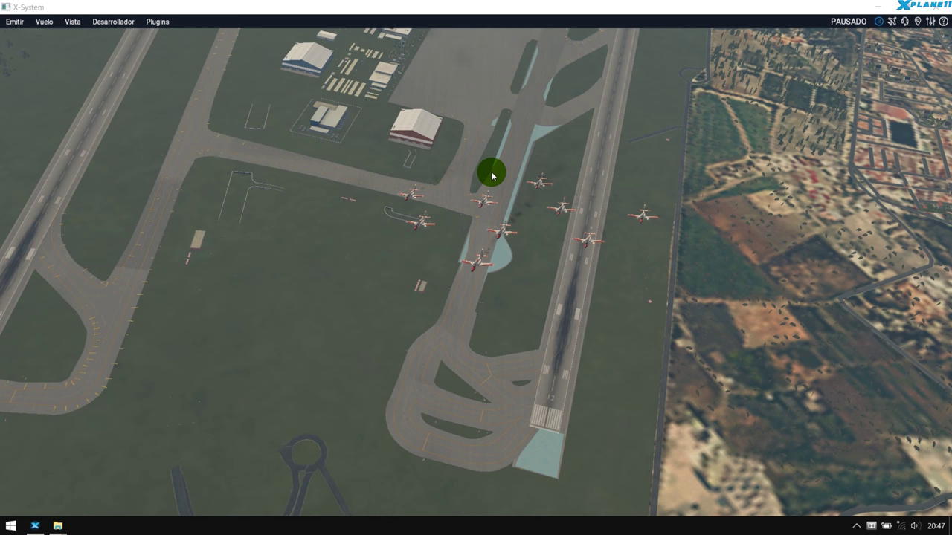
Start the XWing plugin, let the eight jets fly in formation, then pause
click(155, 23)
mouse_move(179, 78)
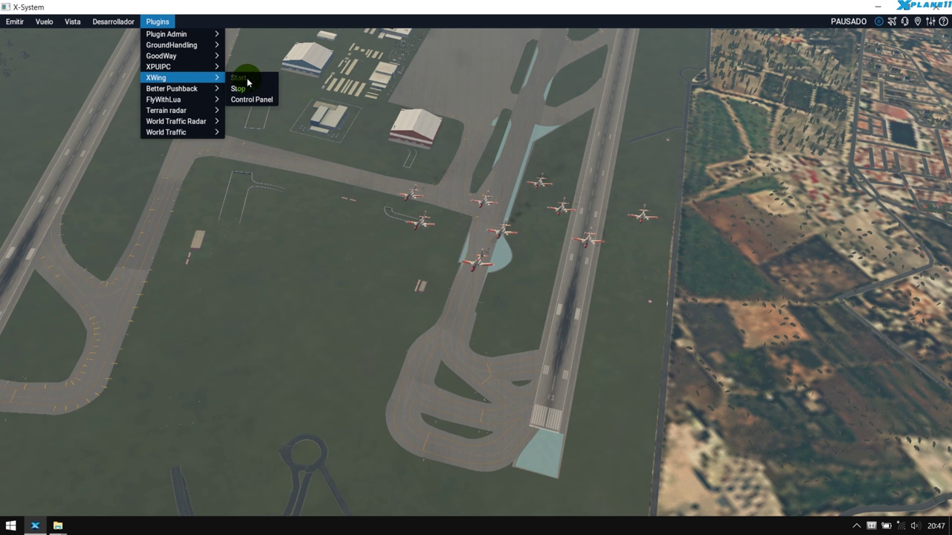
click(285, 274)
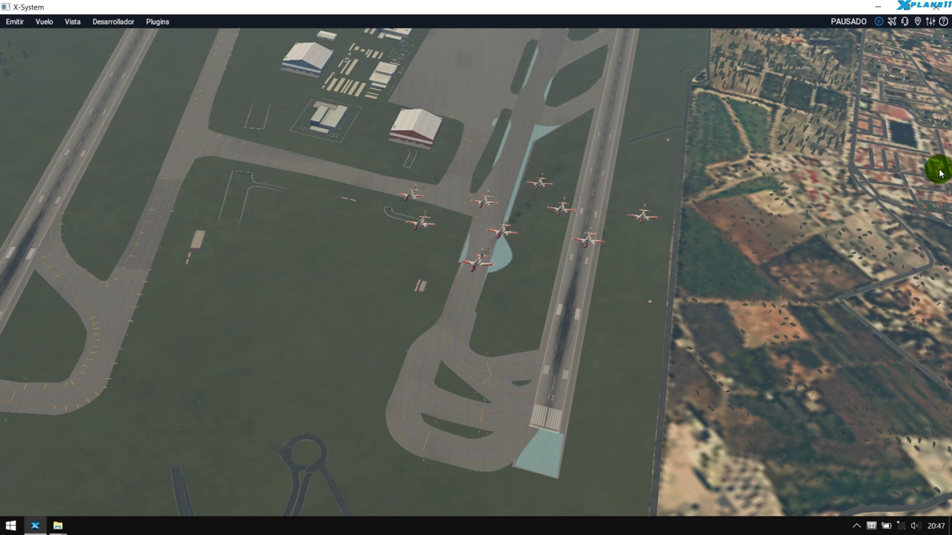
click(879, 23)
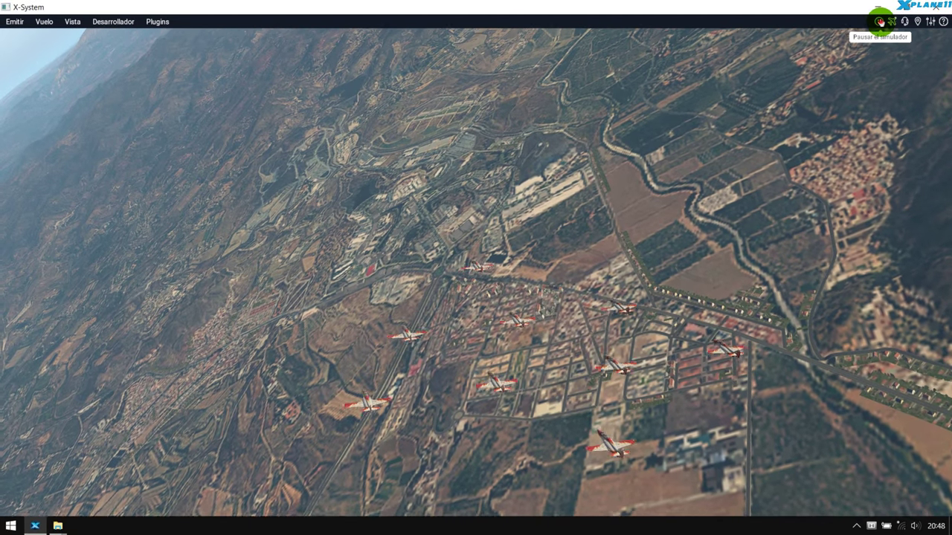
click(880, 21)
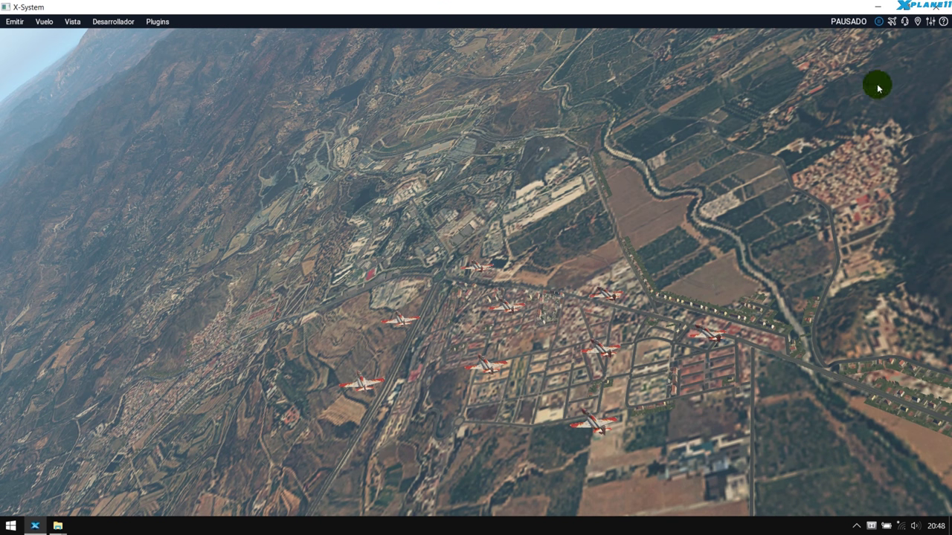
Return the right window to Aircraft and open the tutorial's XWing folder, selecting the INI file
click(879, 7)
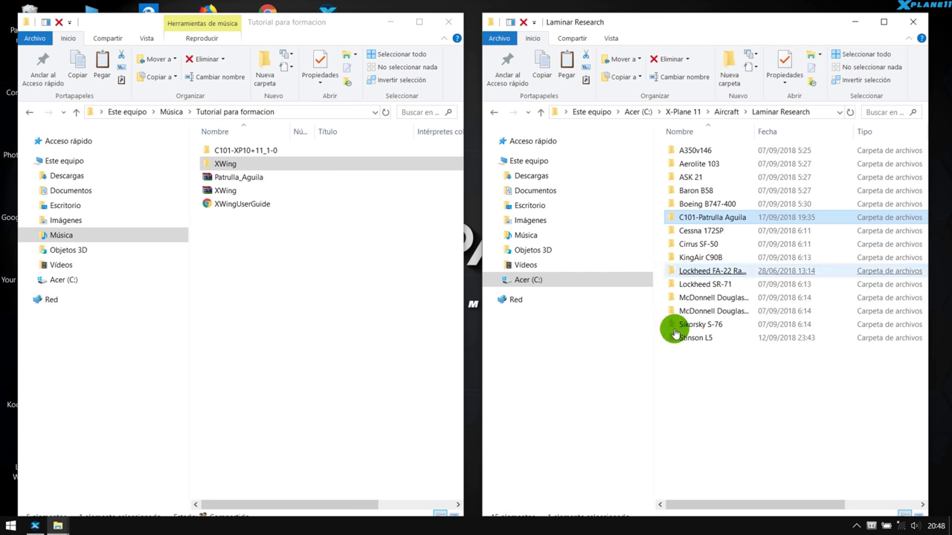
click(656, 441)
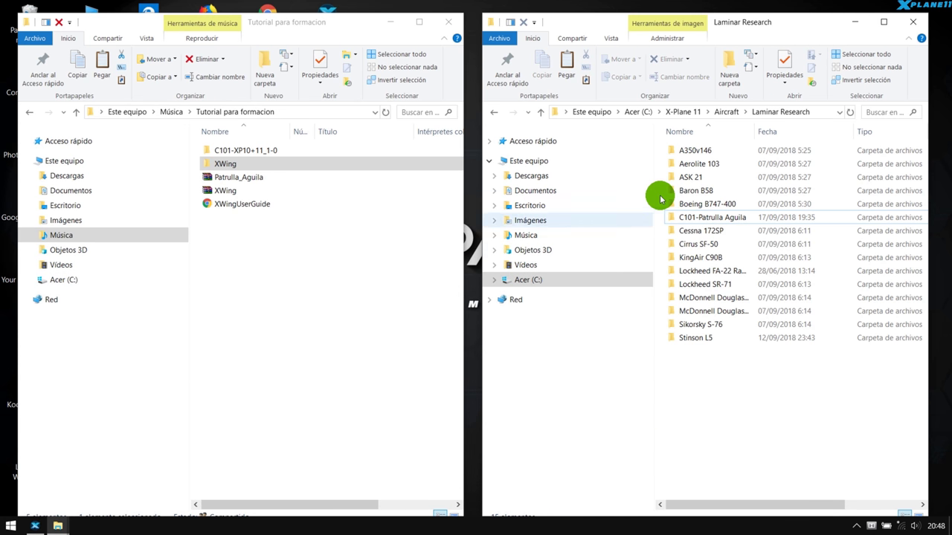
click(494, 113)
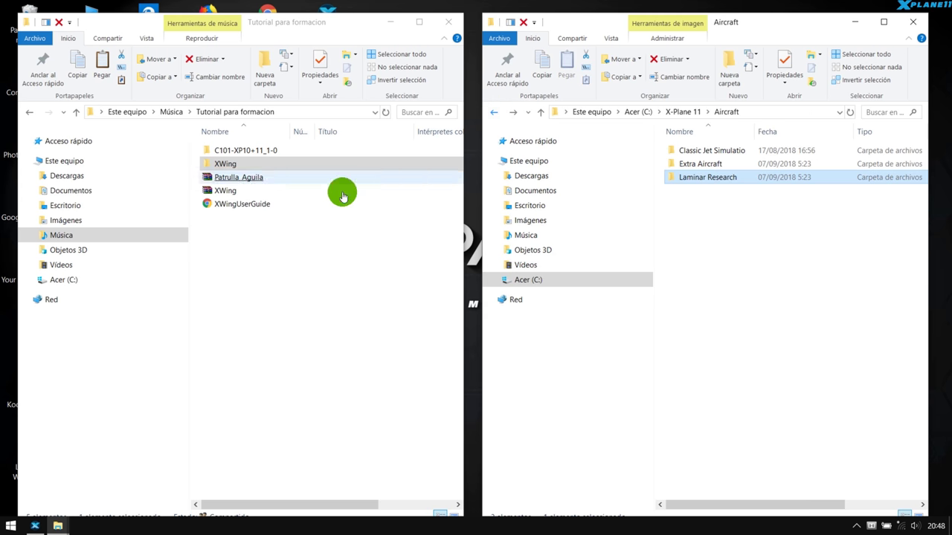
click(233, 166)
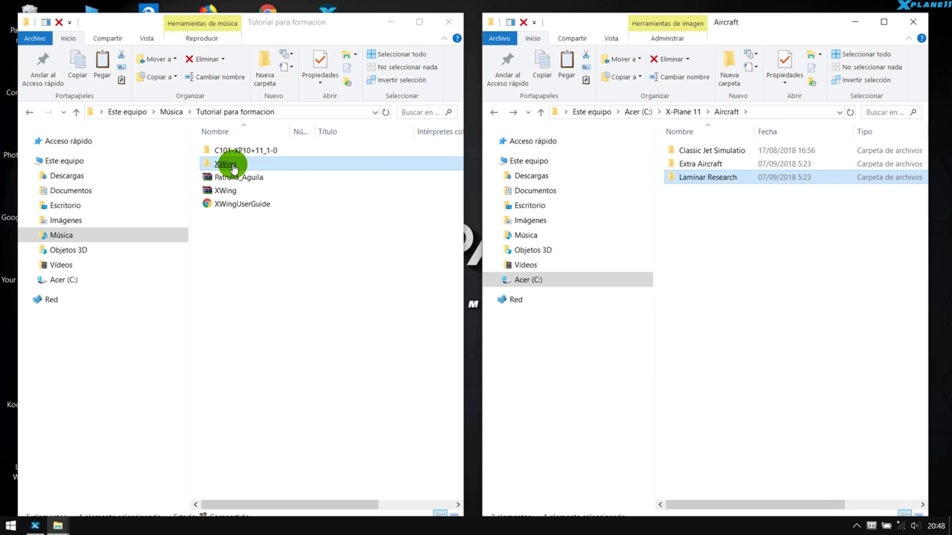
double_click(231, 165)
click(225, 180)
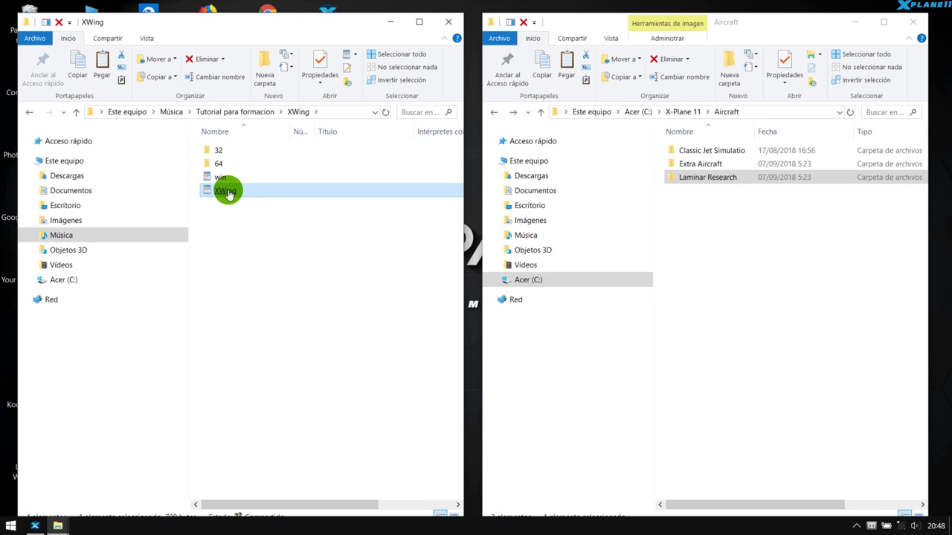
Open XWing.ini in WordPad to check MaxAircraft 8 and per-jet offsets, then close it
double_click(227, 192)
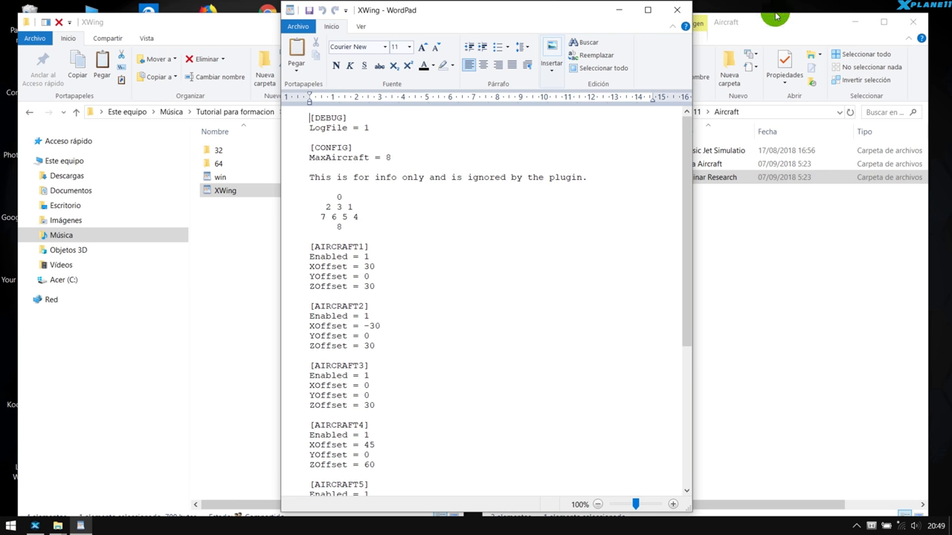
click(676, 12)
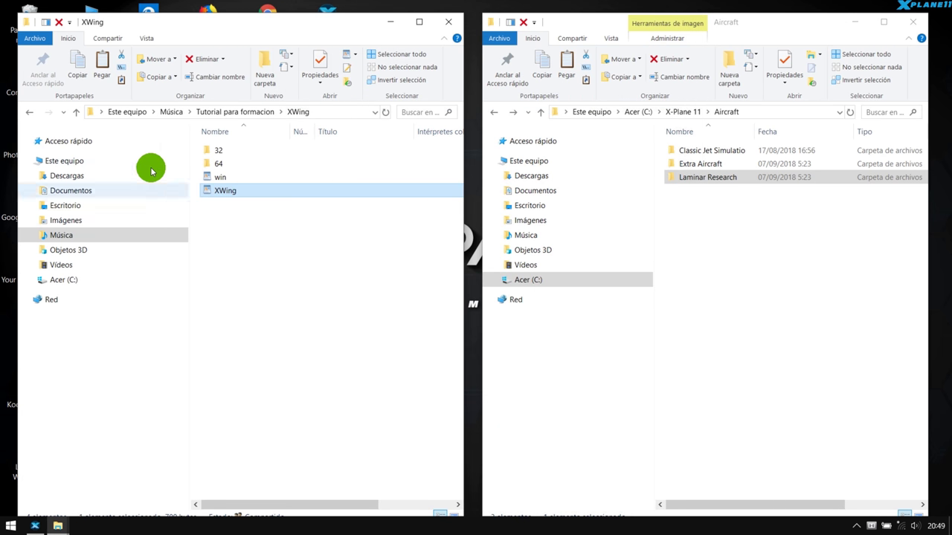
Back in Tutorial para formacion, inspect the C101-XP10+11_1-0 folder, XWing folder and XWingUserGuide details
click(30, 113)
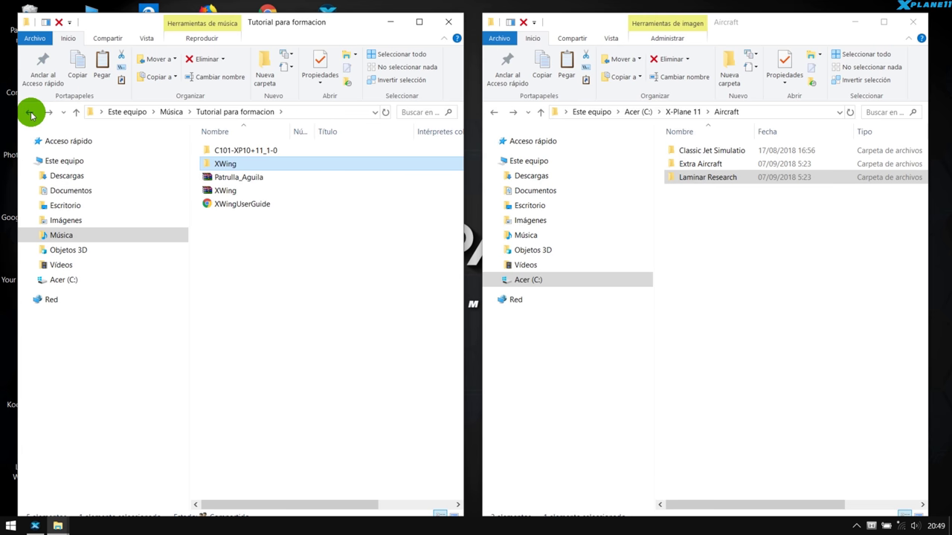
click(257, 151)
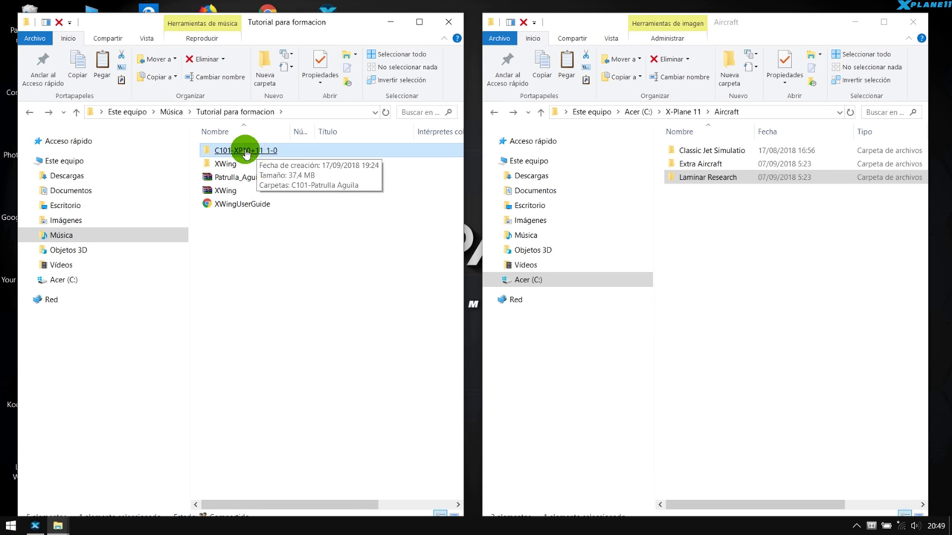
click(226, 164)
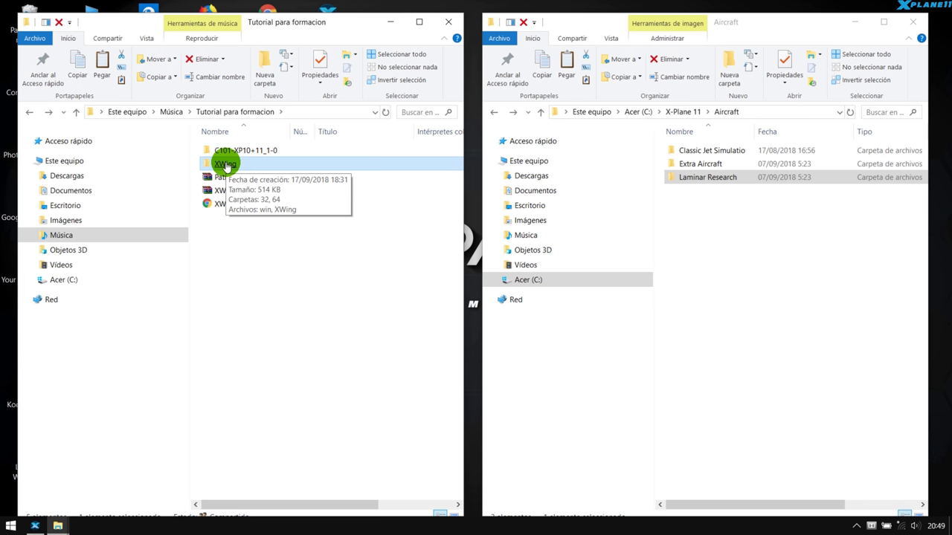
click(229, 205)
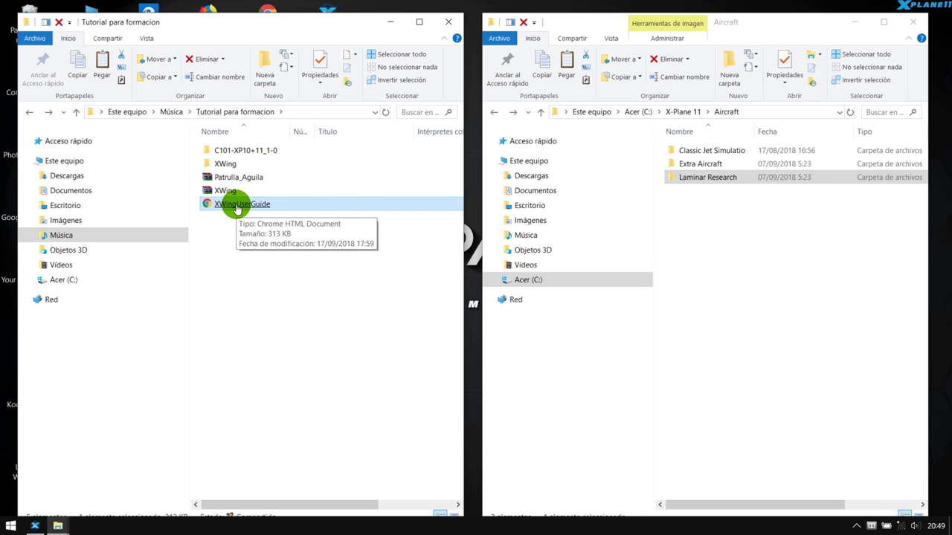